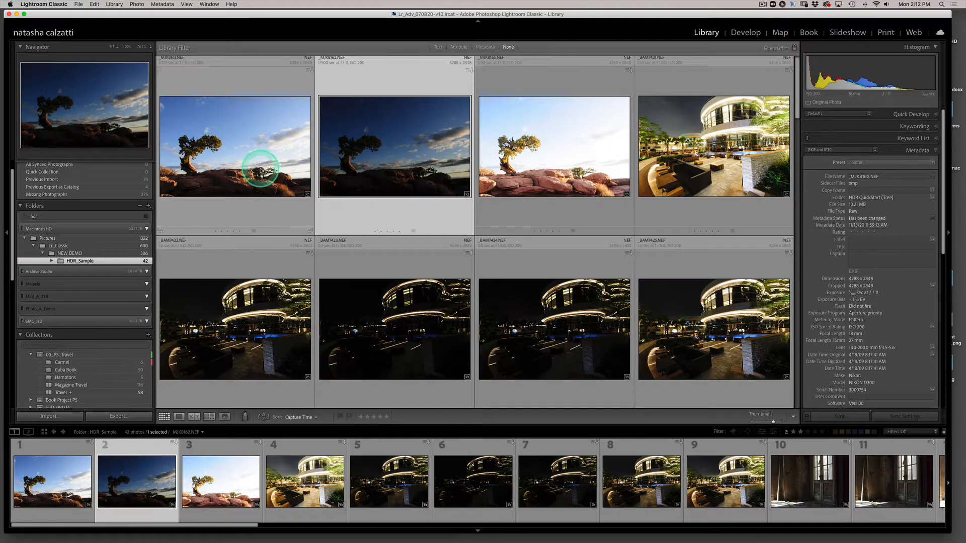
View _MJK8161.NEF enlarged and compare it with the other two bracketed exposures of the tree on the rocks.
{"action": "left_click", "coordinate": [260, 172]}
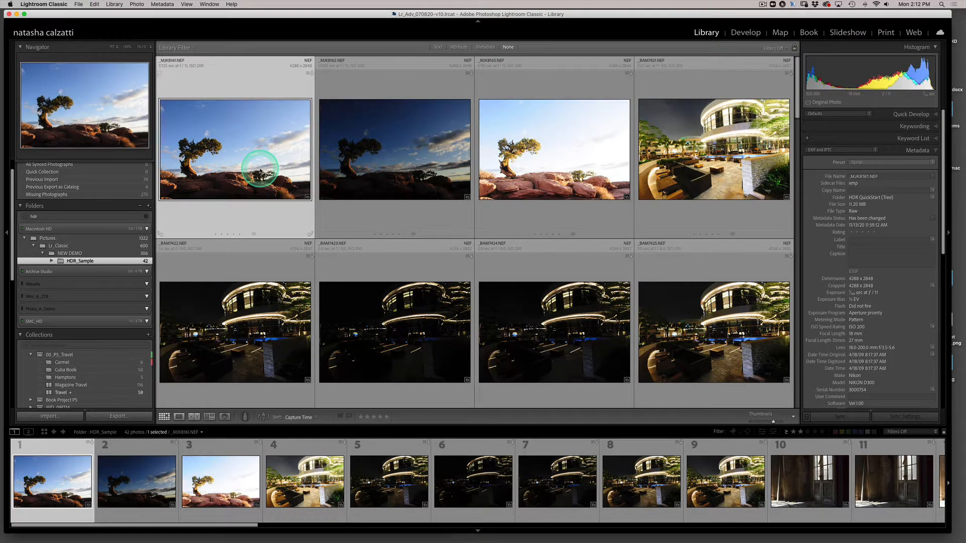
{"action": "double_click", "coordinate": [260, 172]}
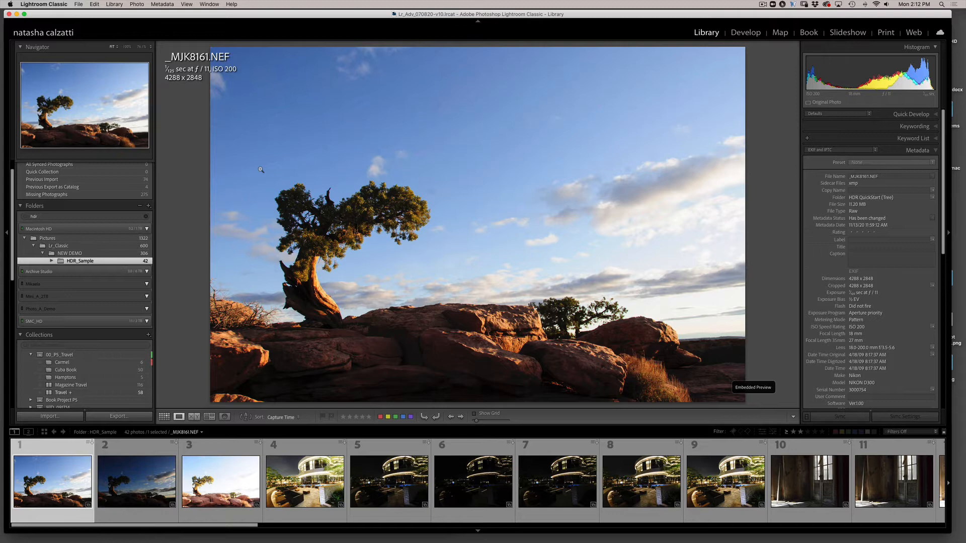
{"action": "key", "text": "Right"}
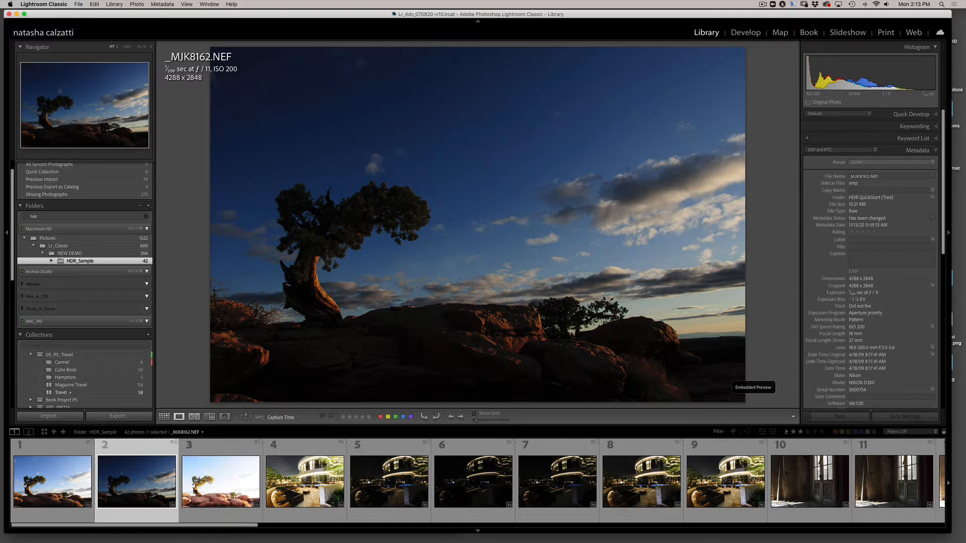
{"action": "key", "text": "Right"}
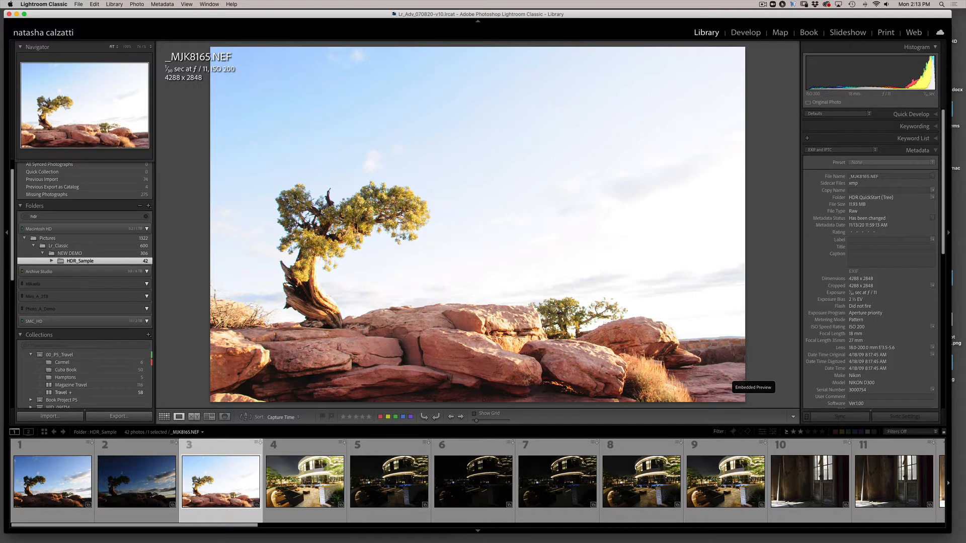
Review the series of bracketed night exposures of the curved building and patio, starting with _BAM7421.NEF.
{"action": "key", "text": "Right"}
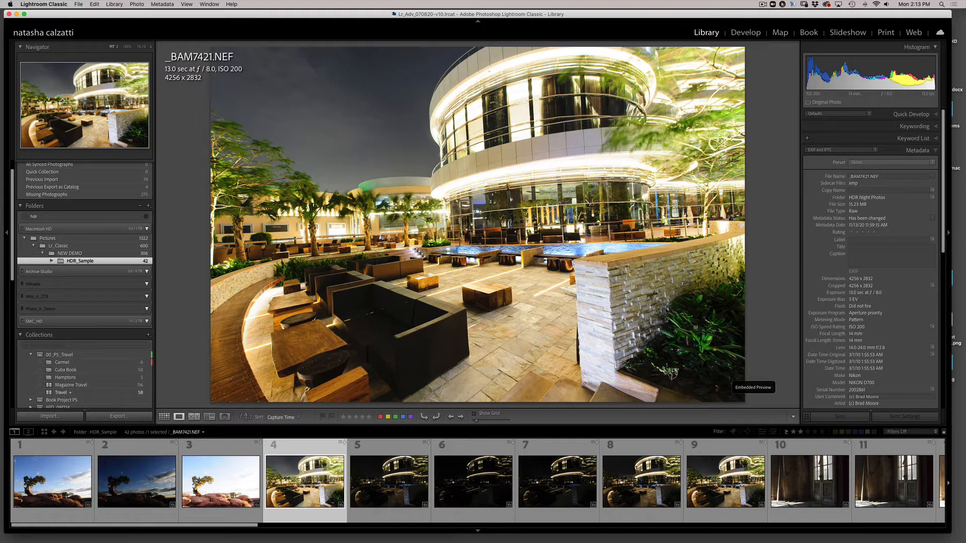
{"action": "key", "text": "Right"}
{"action": "key", "text": "Right"}
{"action": "key", "text": "Right"}
{"action": "key", "text": "Right"}
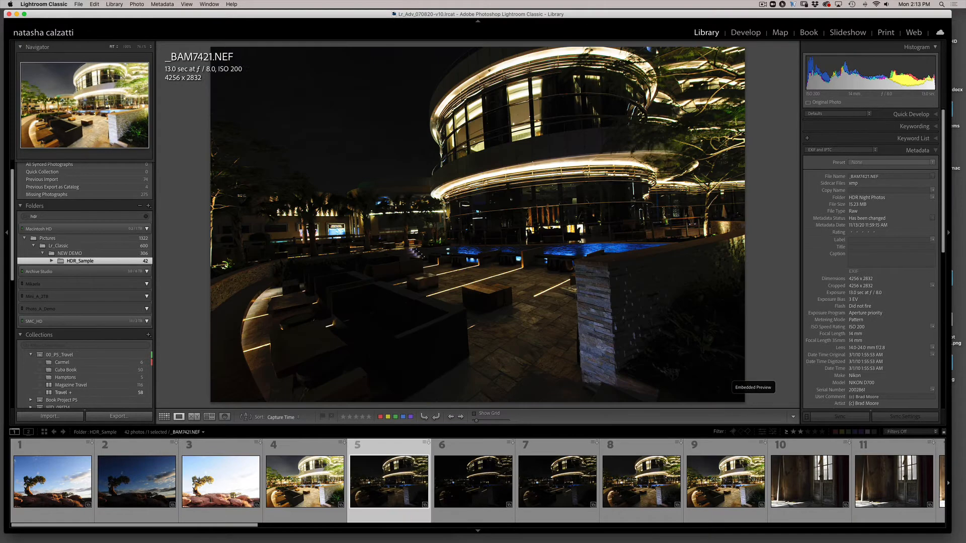
{"action": "key", "text": "Right"}
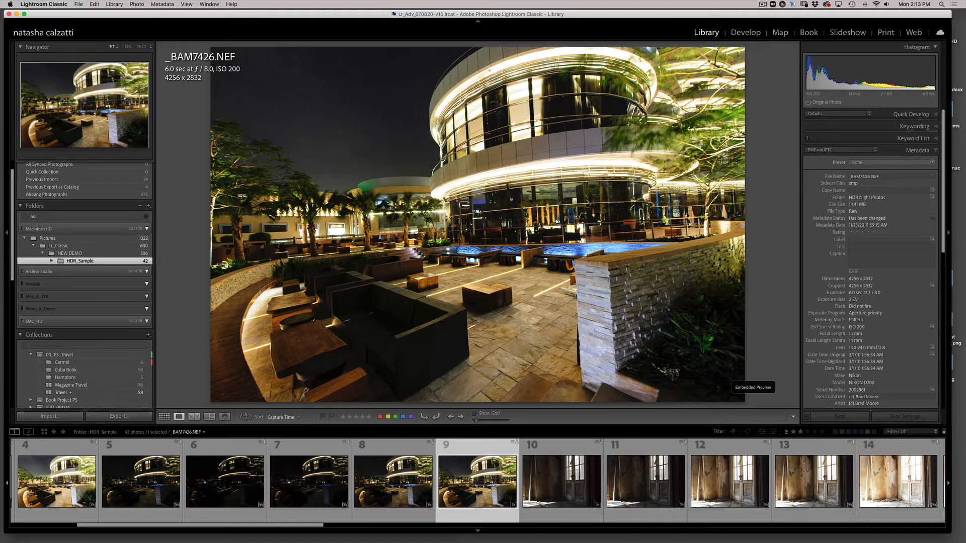
Review the bracketed exposures of the weathered interior with the old doors, starting with ncf_UnivBacklot_7646-2.dng.
{"action": "key", "text": "Right"}
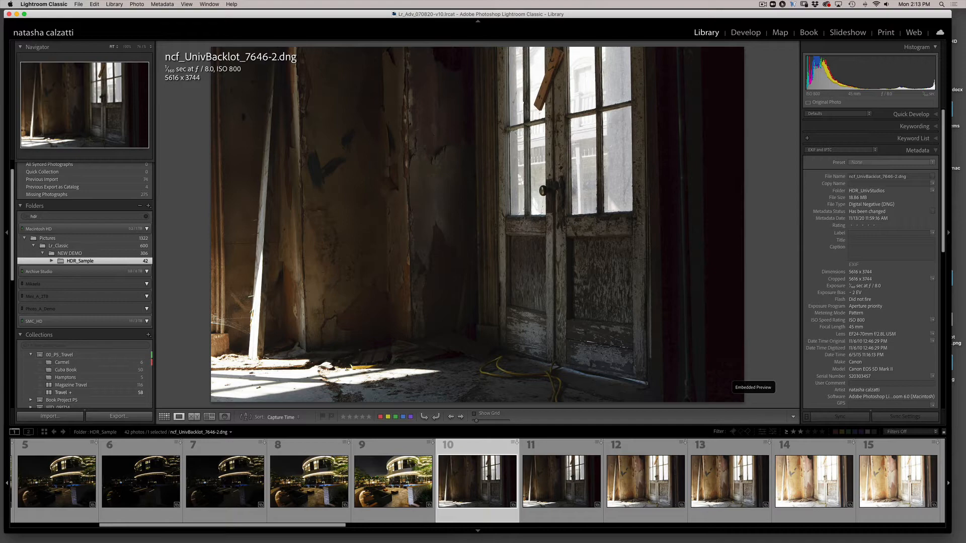
{"action": "key", "text": "Right"}
{"action": "key", "text": "Right"}
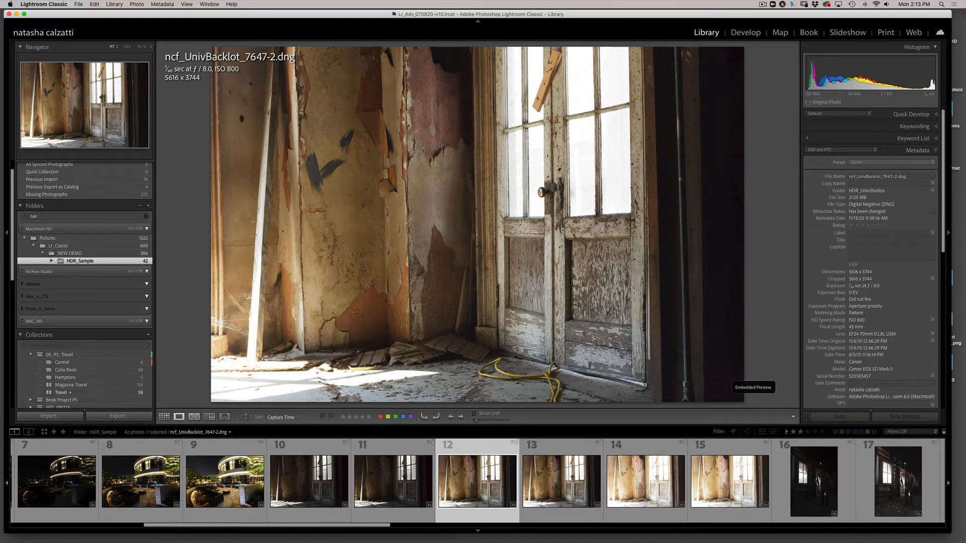
{"action": "key", "text": "Right"}
{"action": "key", "text": "Right"}
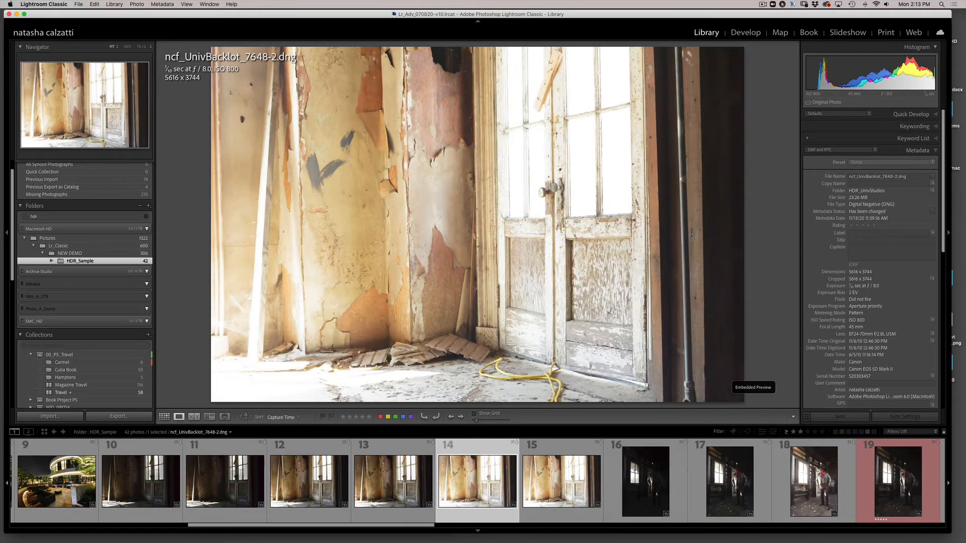
{"action": "key", "text": "Right"}
Compare the exposures of the cowboy by the window, ncf_UnivBacklot_7889 to 7891, and continue through the front-facing cowboy shots to ncf_UnivBacklot_7909.dng.
{"action": "key", "text": "Right"}
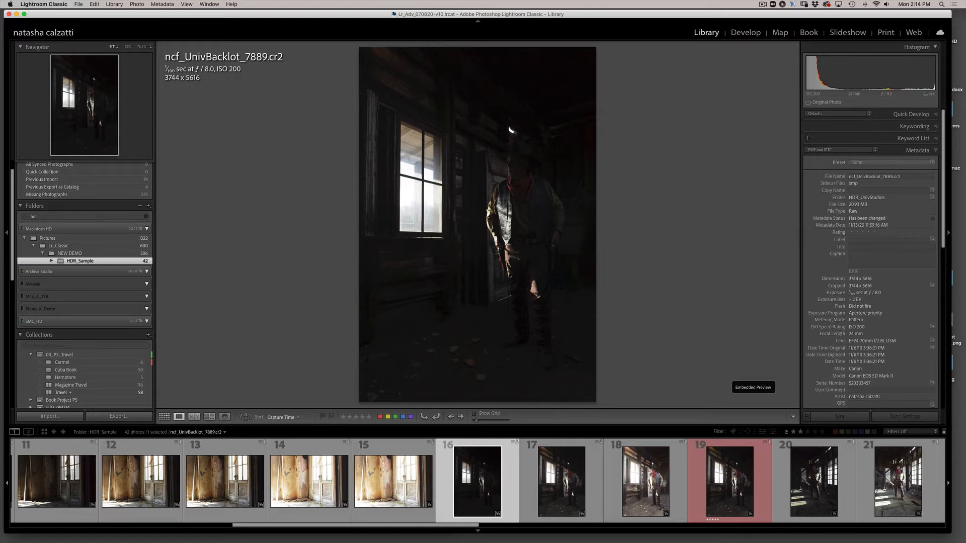
{"action": "key", "text": "Right"}
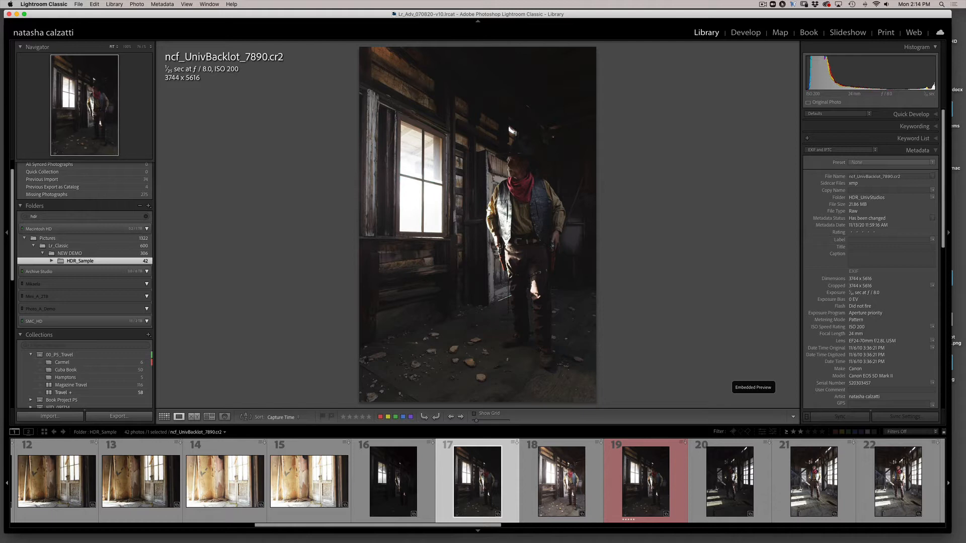
{"action": "key", "text": "Right"}
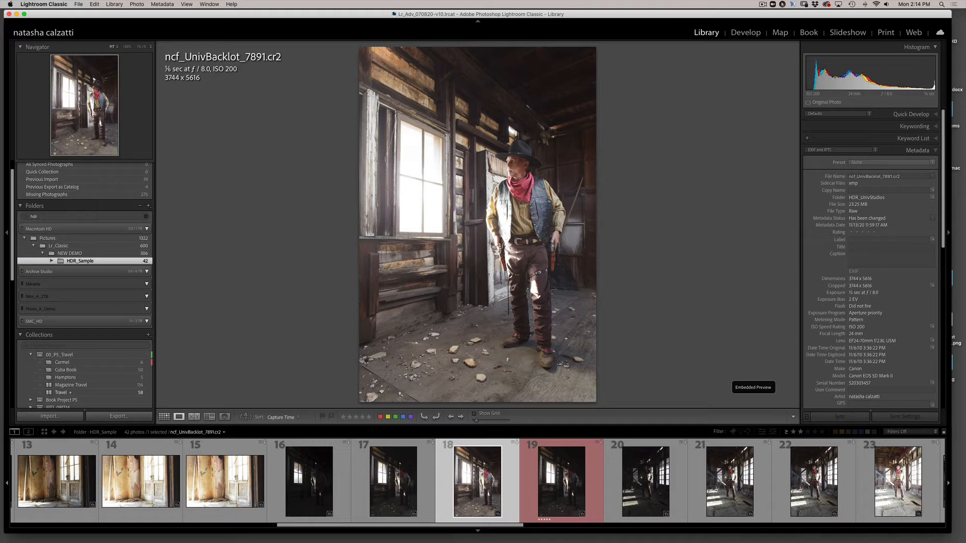
{"action": "key", "text": "Left"}
{"action": "key", "text": "Left"}
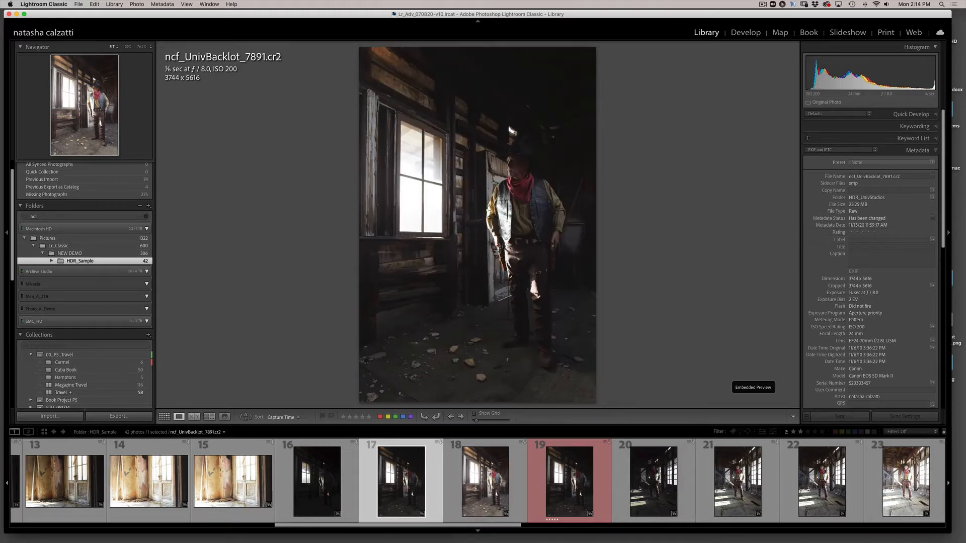
{"action": "key", "text": "Right"}
{"action": "key", "text": "Right"}
{"action": "key", "text": "Right"}
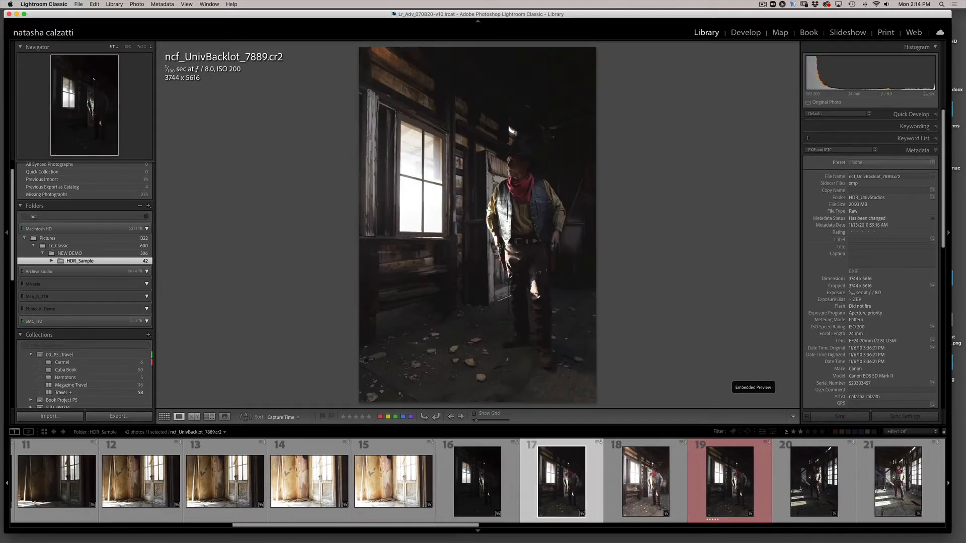
{"action": "key", "text": "Right"}
{"action": "key", "text": "Right"}
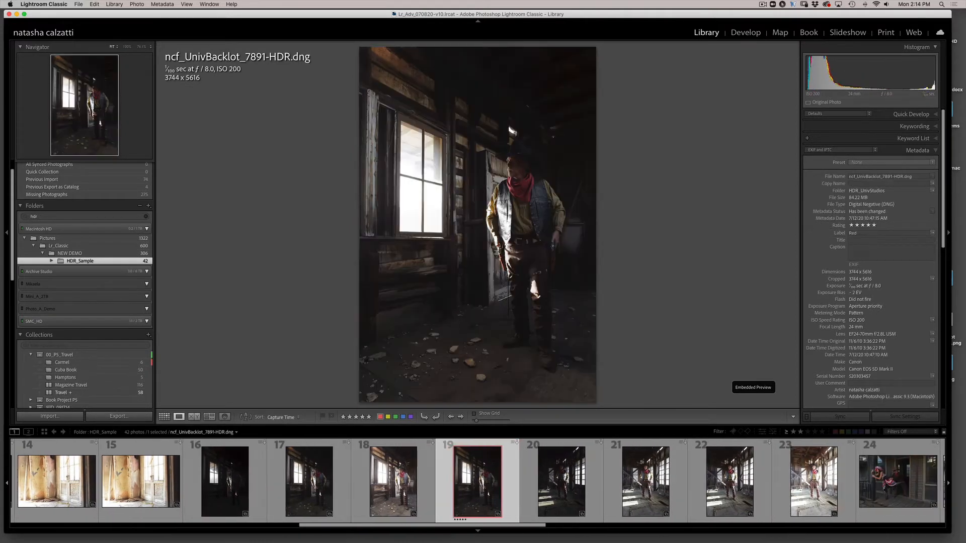
{"action": "key", "text": "Right"}
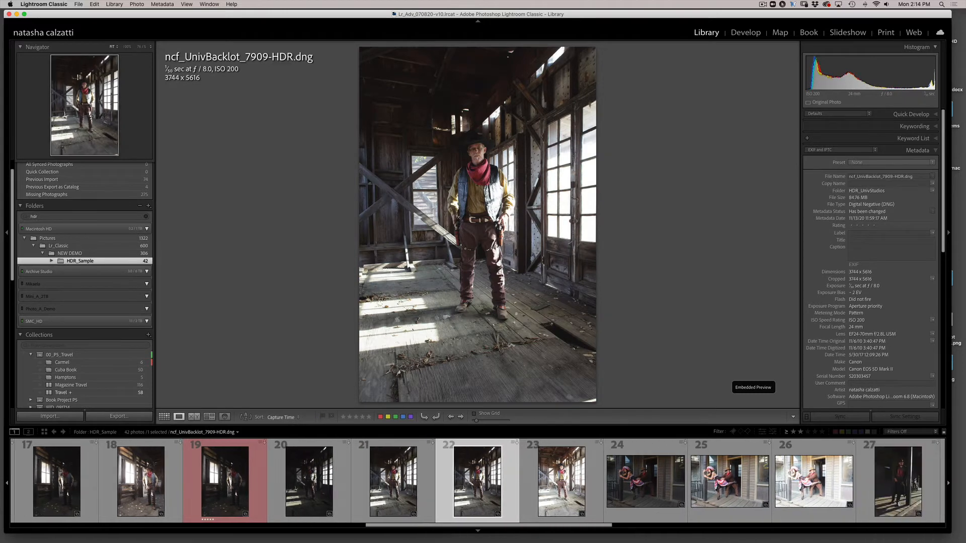
{"action": "key", "text": "Right"}
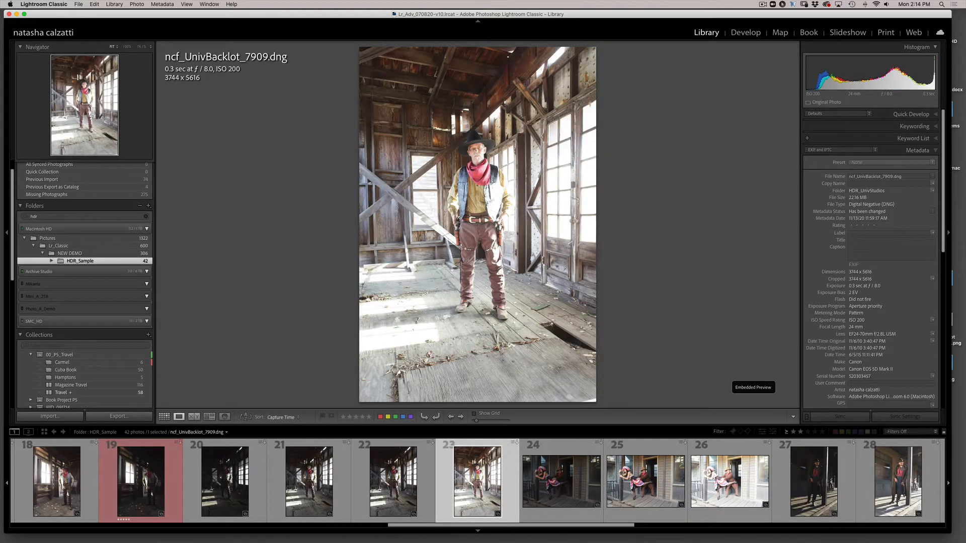
Return to the thumbnail grid and reduce the thumbnail size so nine photos fit in each row.
{"action": "key", "text": "g"}
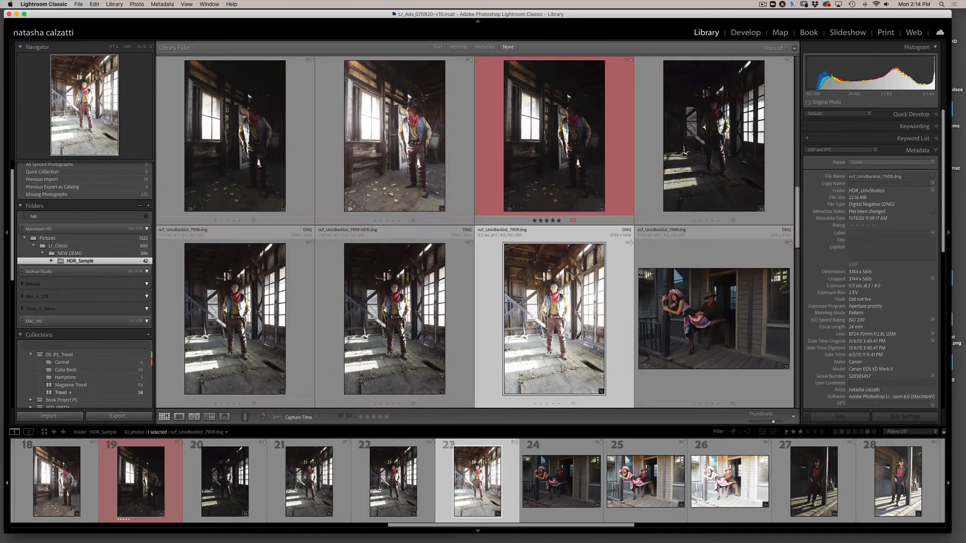
{"action": "scroll", "coordinate": [313, 129], "scroll_direction": "up", "scroll_amount": 3}
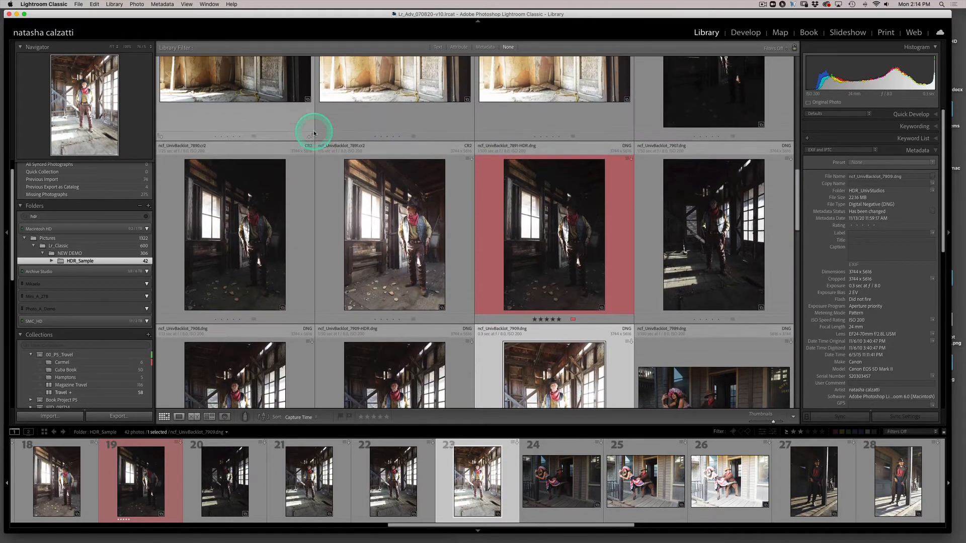
{"action": "scroll", "coordinate": [314, 133], "scroll_direction": "up", "scroll_amount": 3}
{"action": "scroll", "coordinate": [314, 133], "scroll_direction": "down", "scroll_amount": 5}
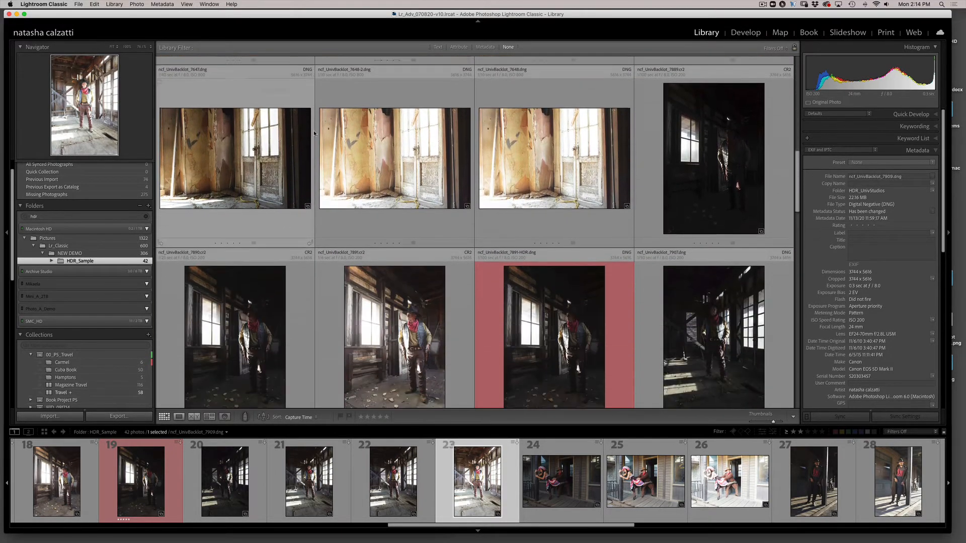
{"action": "left_click", "coordinate": [757, 422]}
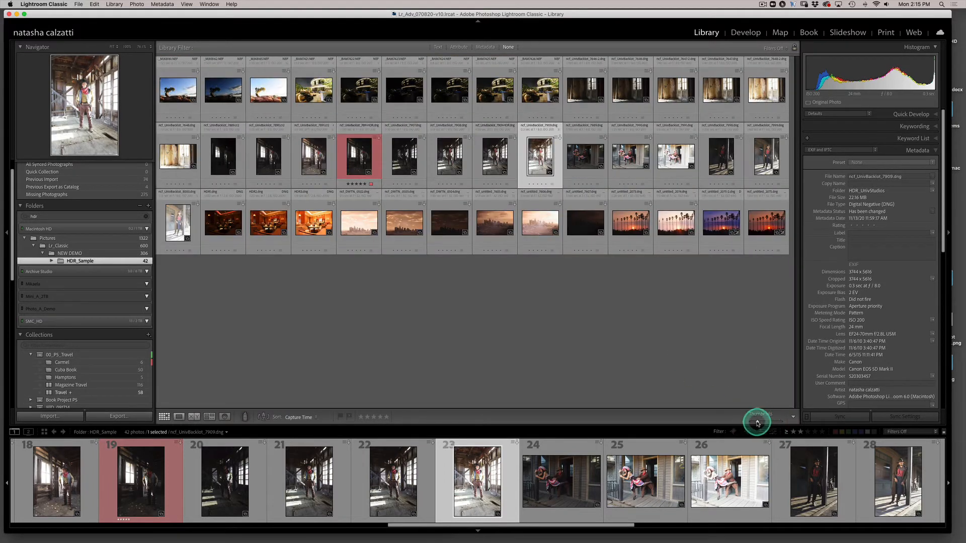
{"action": "left_click_drag", "start_coordinate": [755, 420], "coordinate": [764, 421]}
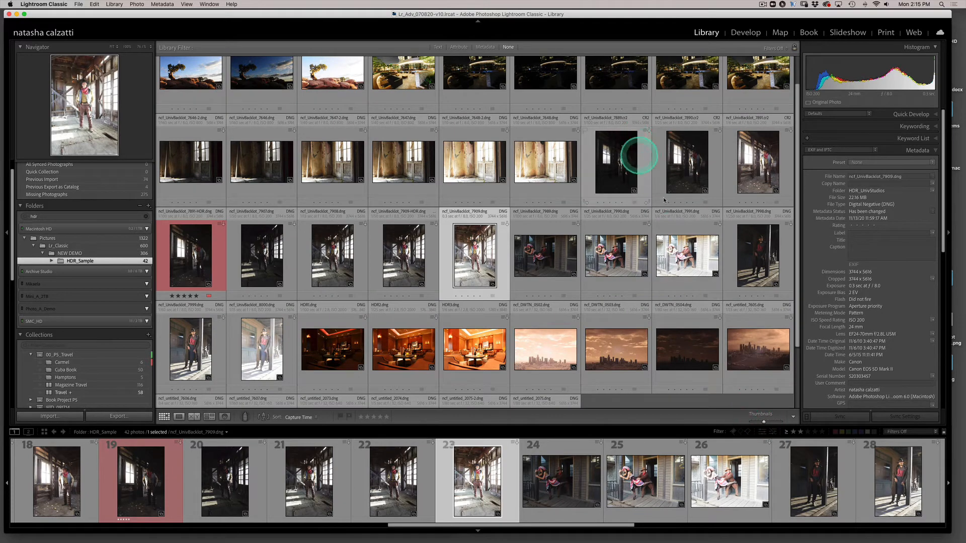
Select the three bracketed cowboy exposures ncf_UnivBacklot_7889.cr2, 7890.cr2 and 7891.cr2 together in the grid.
{"action": "left_click", "coordinate": [613, 164]}
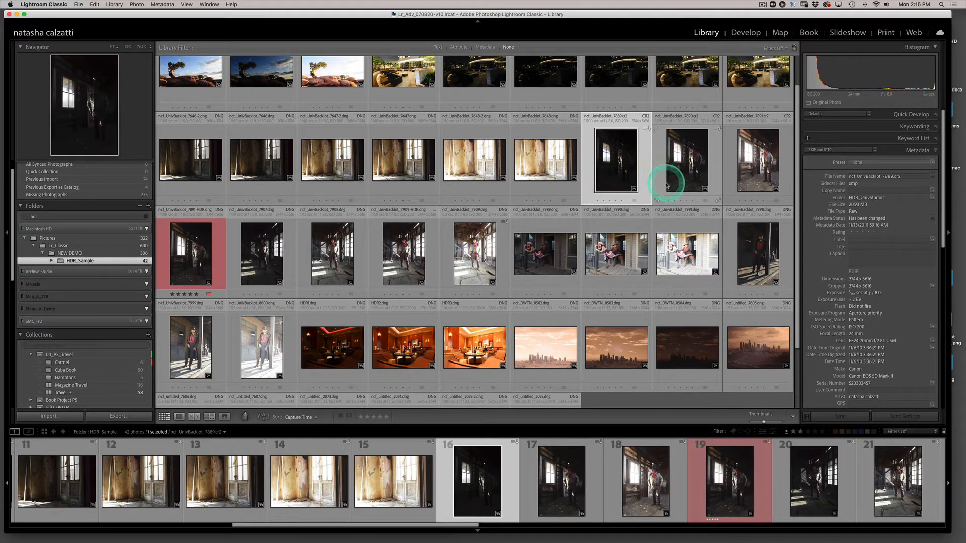
{"action": "scroll", "coordinate": [687, 185], "scroll_direction": "up", "scroll_amount": 1}
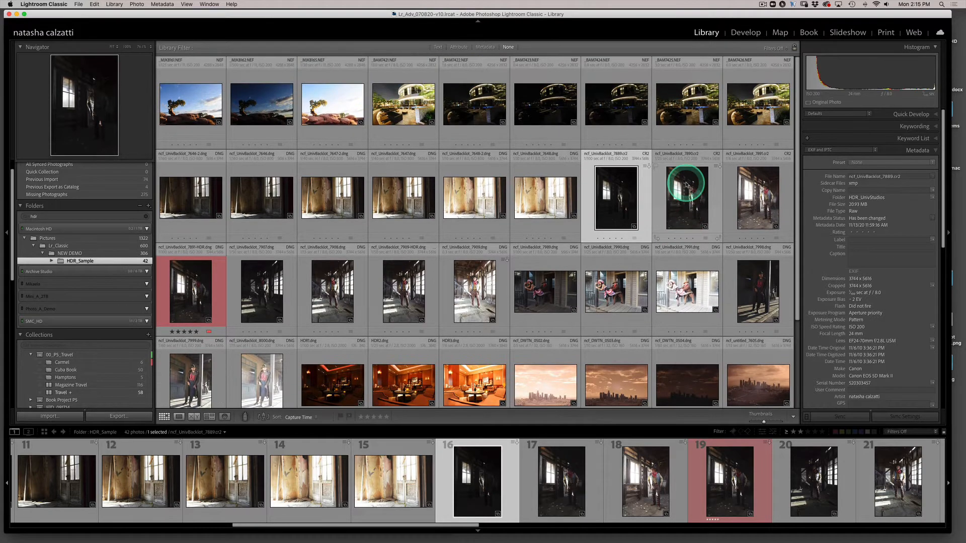
{"action": "scroll", "coordinate": [687, 190], "scroll_direction": "down", "scroll_amount": 1}
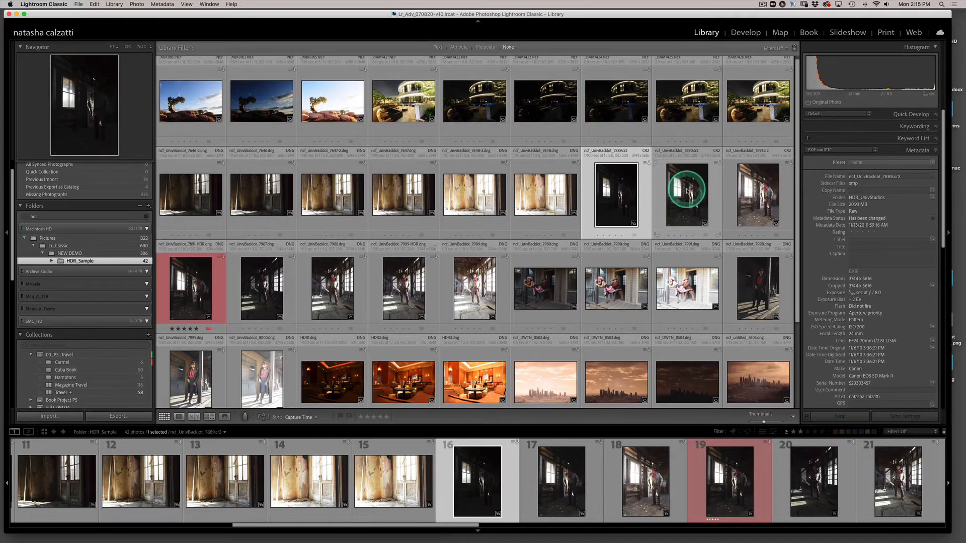
{"action": "left_click", "coordinate": [687, 191], "text": "super"}
{"action": "left_click", "coordinate": [745, 199], "text": "super"}
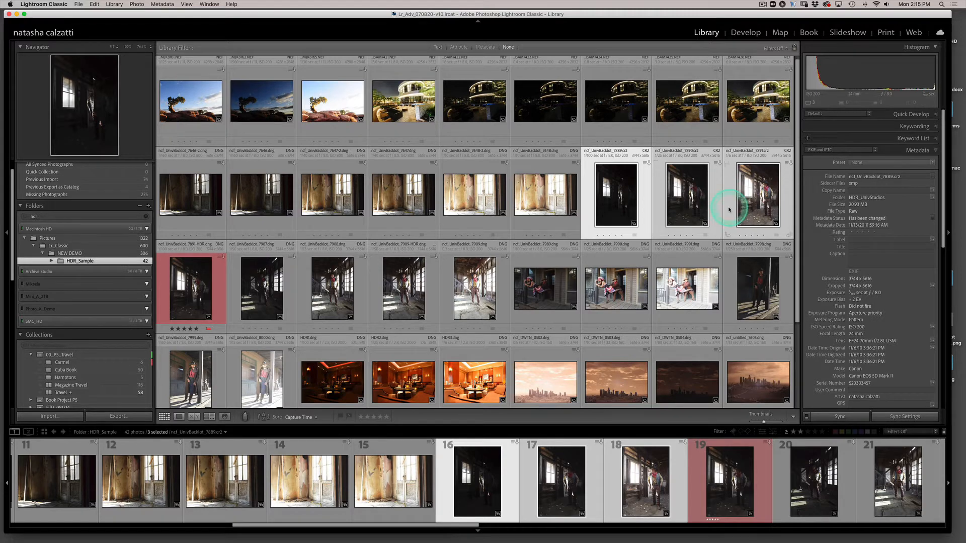
View HDR2.dng enlarged and compare it with the darker HDR1.dng and brighter HDR3.dng exposures of the lounge.
{"action": "scroll", "coordinate": [679, 222], "scroll_direction": "down", "scroll_amount": 2}
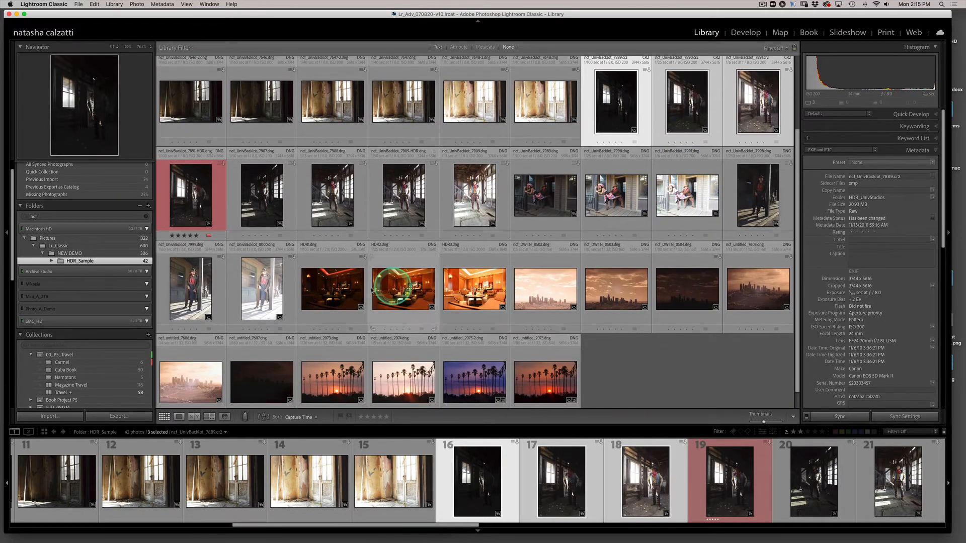
{"action": "double_click", "coordinate": [400, 298]}
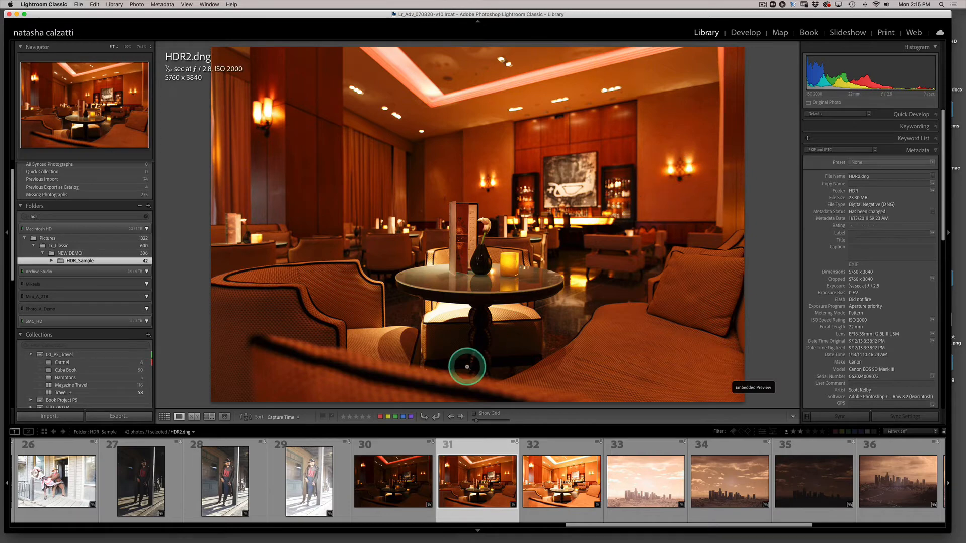
{"action": "left_click", "coordinate": [416, 479]}
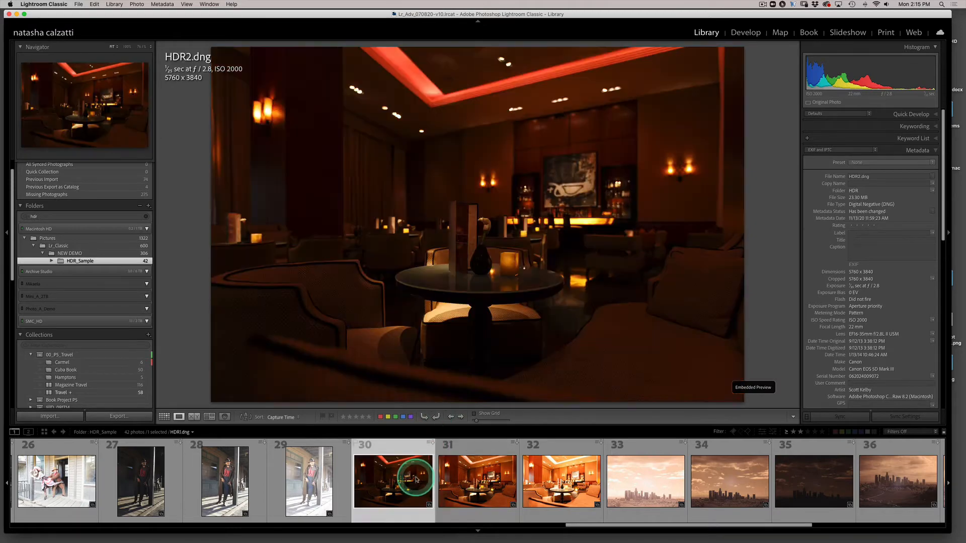
{"action": "left_click", "coordinate": [454, 484]}
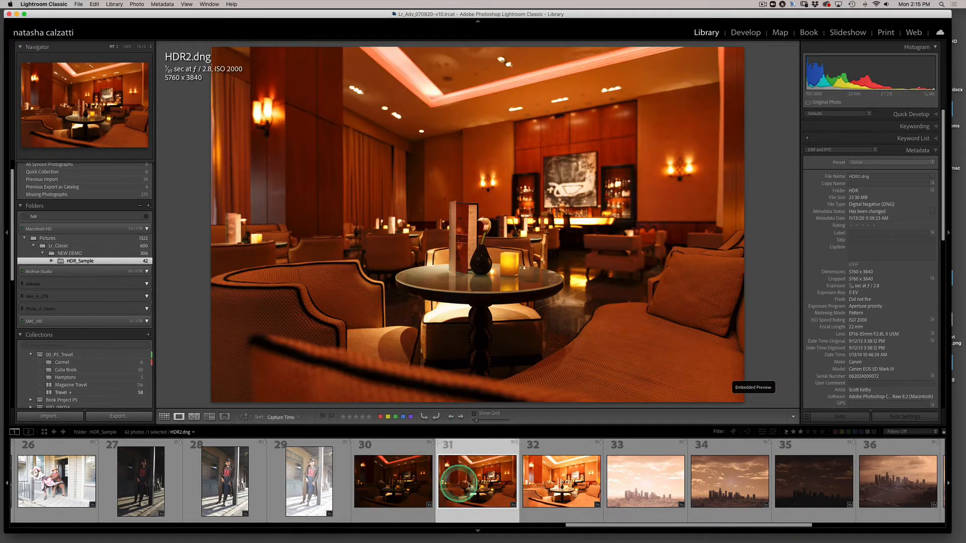
{"action": "left_click", "coordinate": [567, 475]}
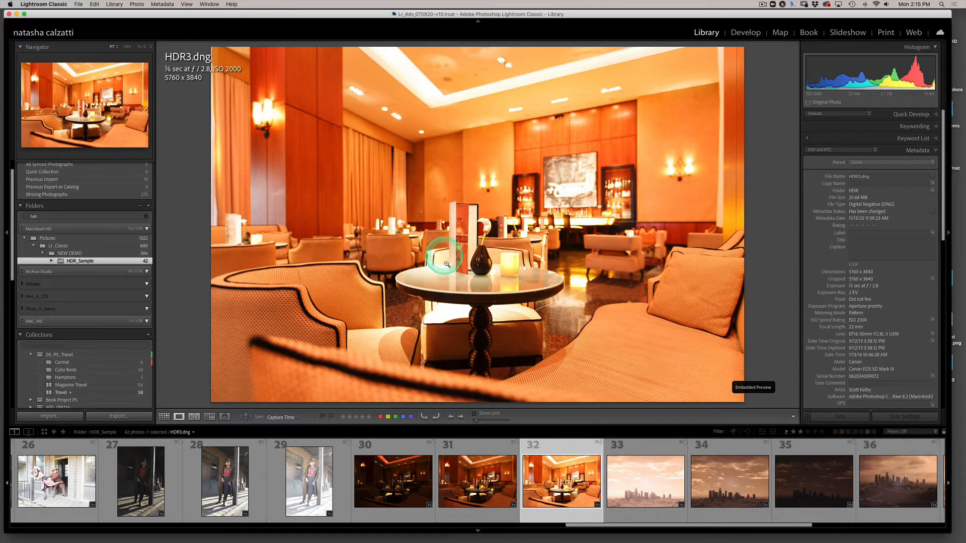
{"action": "left_click", "coordinate": [409, 488]}
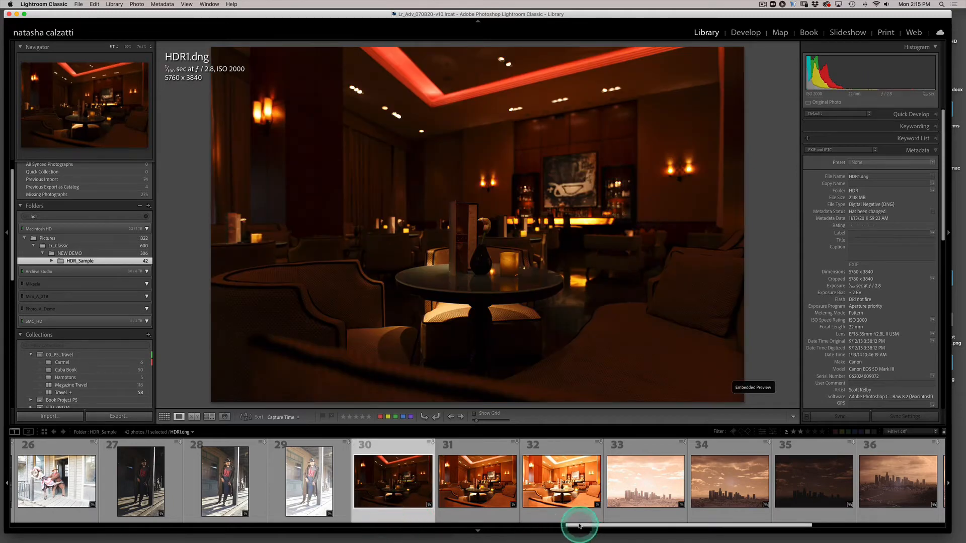
Select the three bracketed cowboy exposures in the filmstrip, from ncf_UnivBacklot_7889.cr2 through ncf_UnivBacklot_7891.cr2.
{"action": "left_click_drag", "start_coordinate": [576, 526], "coordinate": [379, 539]}
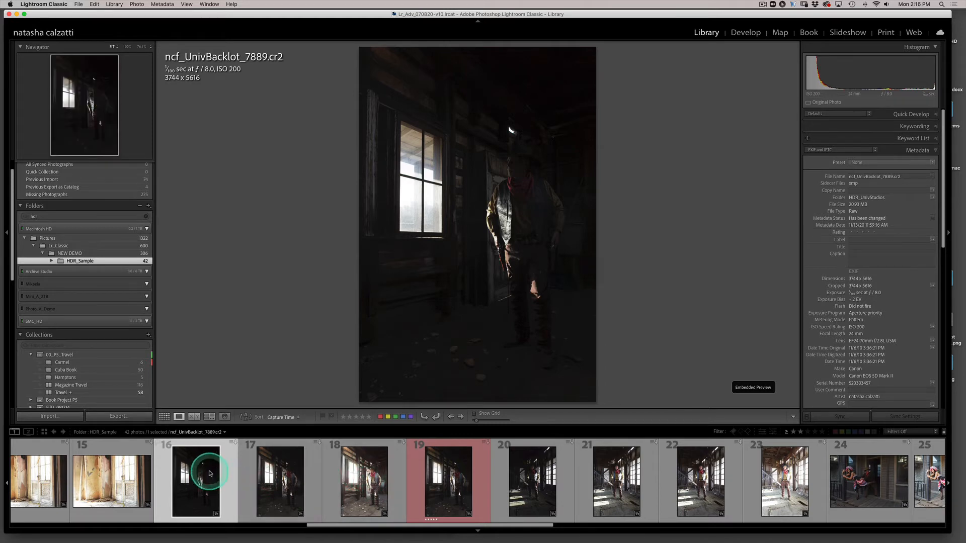
{"action": "left_click", "coordinate": [356, 479], "text": "shift"}
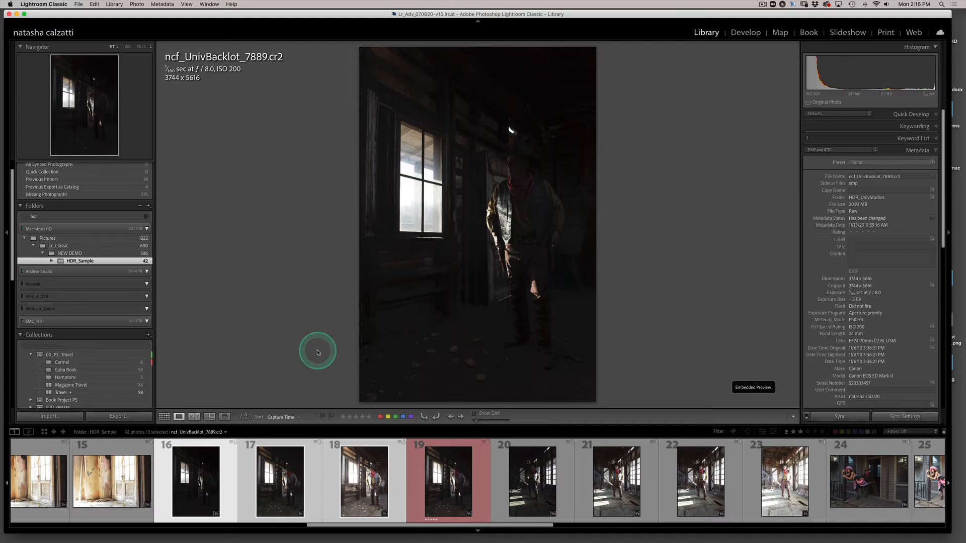
Test the exposure latitude of ncf_UnivBacklot_7890.cr2 in Develop at +5.00 and -5.00, and reset the photo.
{"action": "left_click", "coordinate": [316, 483]}
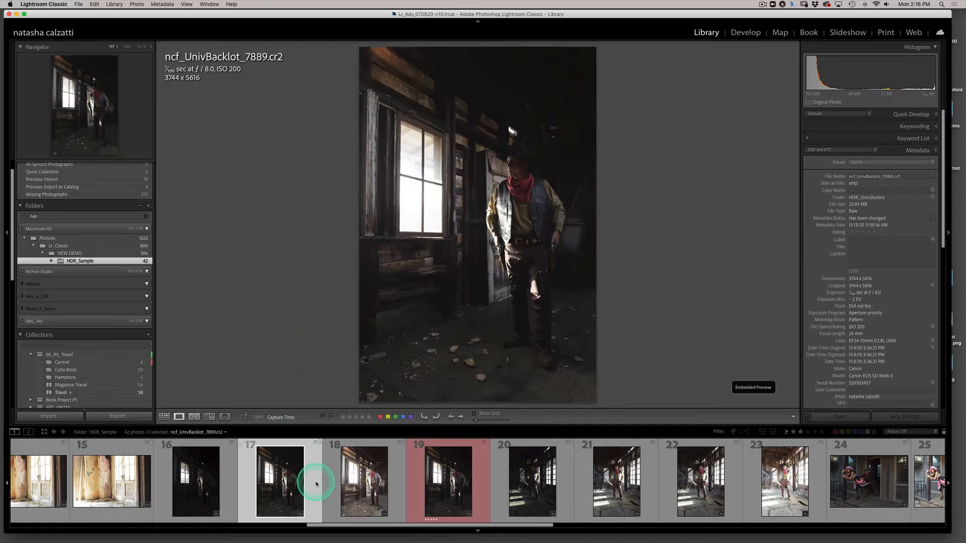
{"action": "left_click", "coordinate": [744, 36]}
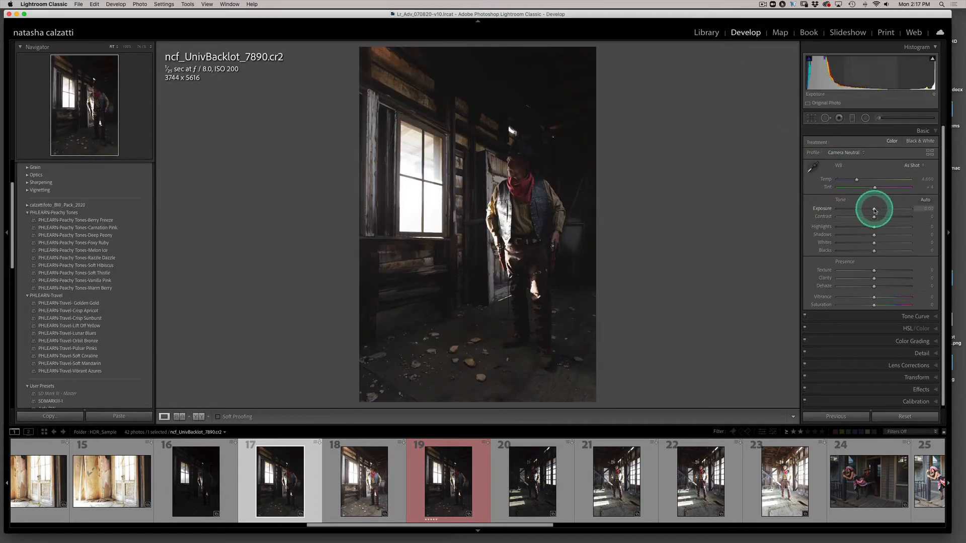
{"action": "left_click_drag", "start_coordinate": [874, 211], "coordinate": [931, 209]}
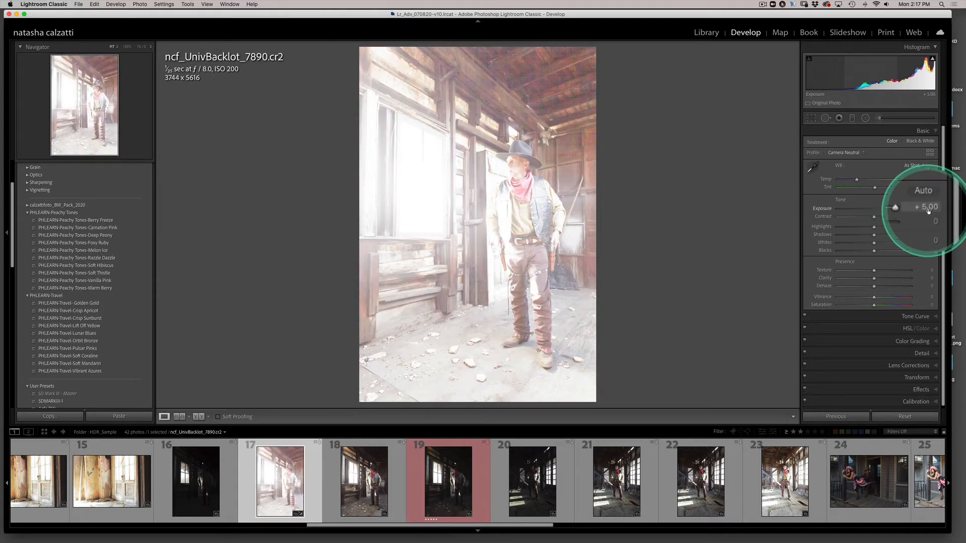
{"action": "left_click_drag", "start_coordinate": [928, 212], "coordinate": [830, 211]}
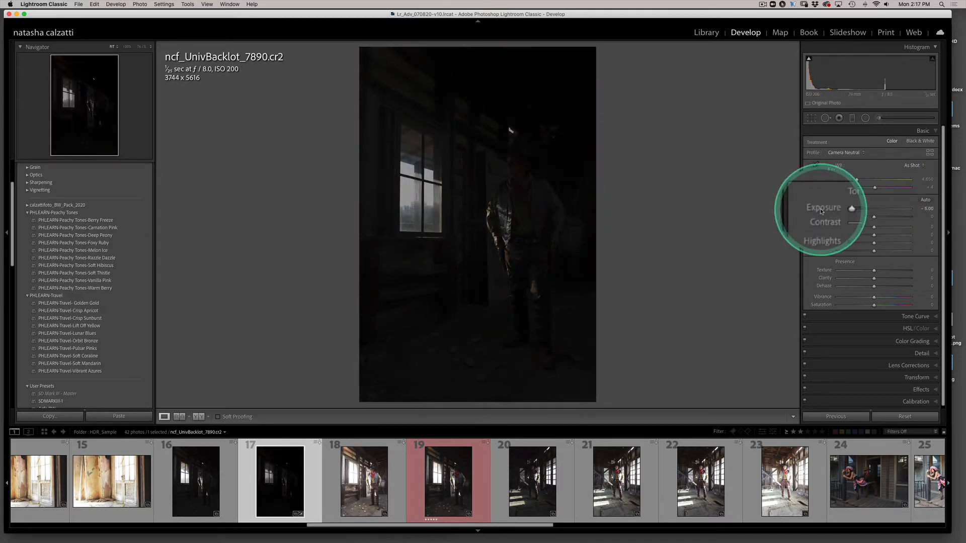
{"action": "left_click_drag", "start_coordinate": [851, 208], "coordinate": [874, 209]}
{"action": "left_click", "coordinate": [896, 417]}
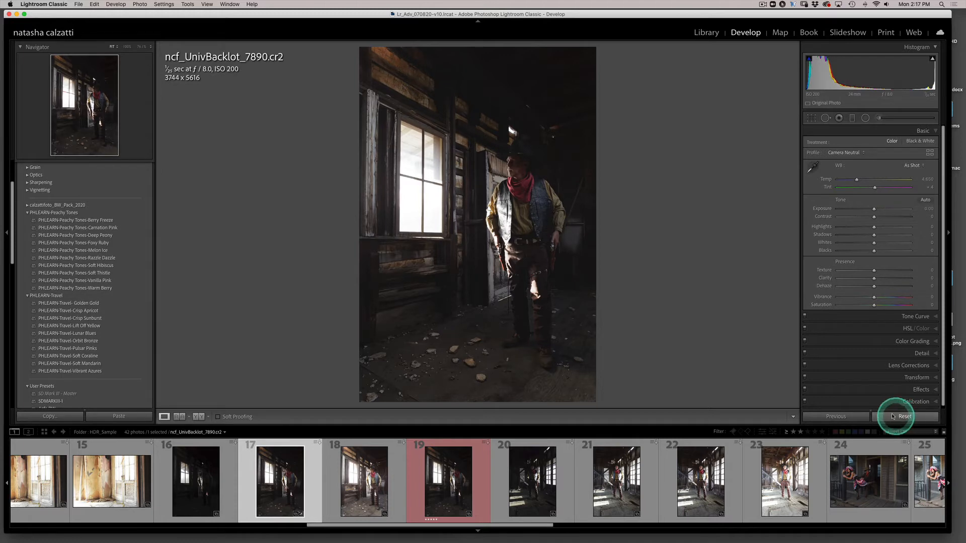
Select the three cowboy exposures ncf_UnivBacklot_7889.cr2 through 7891.cr2 and start an HDR Photo Merge.
{"action": "mouse_move", "coordinate": [487, 520]}
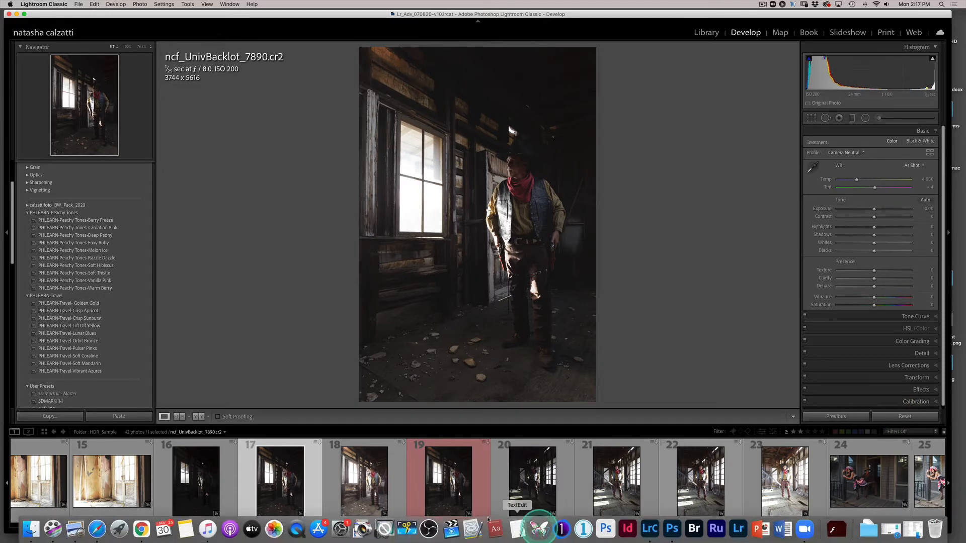
{"action": "left_click", "coordinate": [201, 478]}
{"action": "left_click", "coordinate": [355, 481], "text": "shift"}
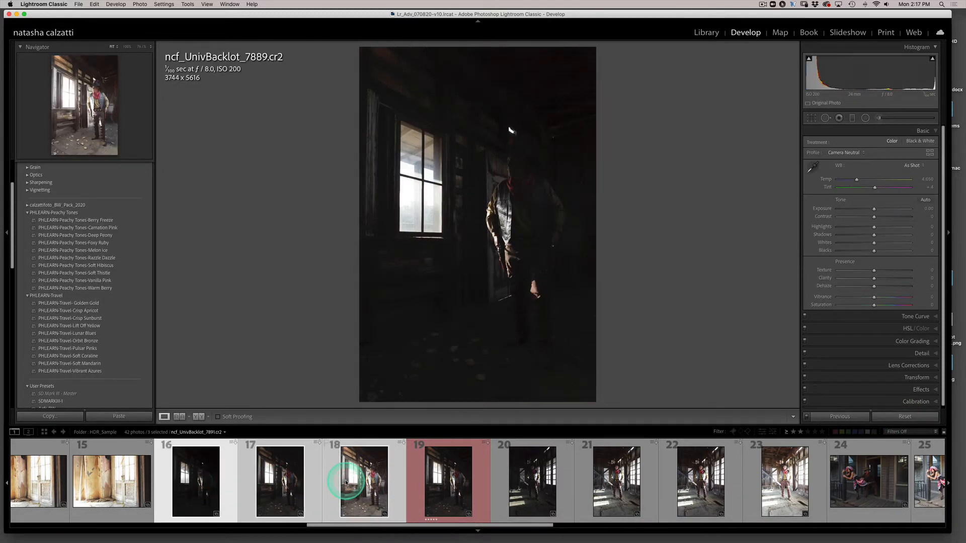
{"action": "left_click", "coordinate": [140, 4]}
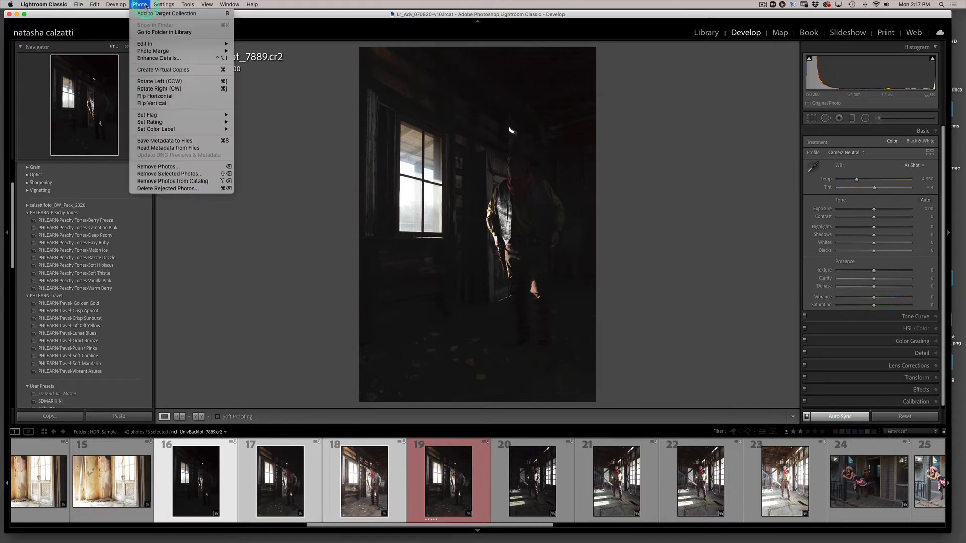
{"action": "mouse_move", "coordinate": [156, 47]}
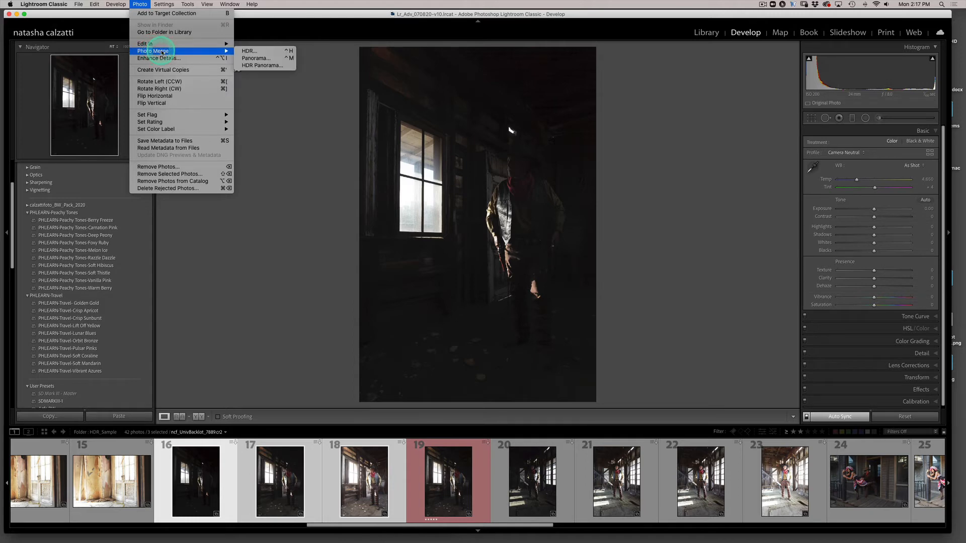
{"action": "left_click", "coordinate": [260, 52]}
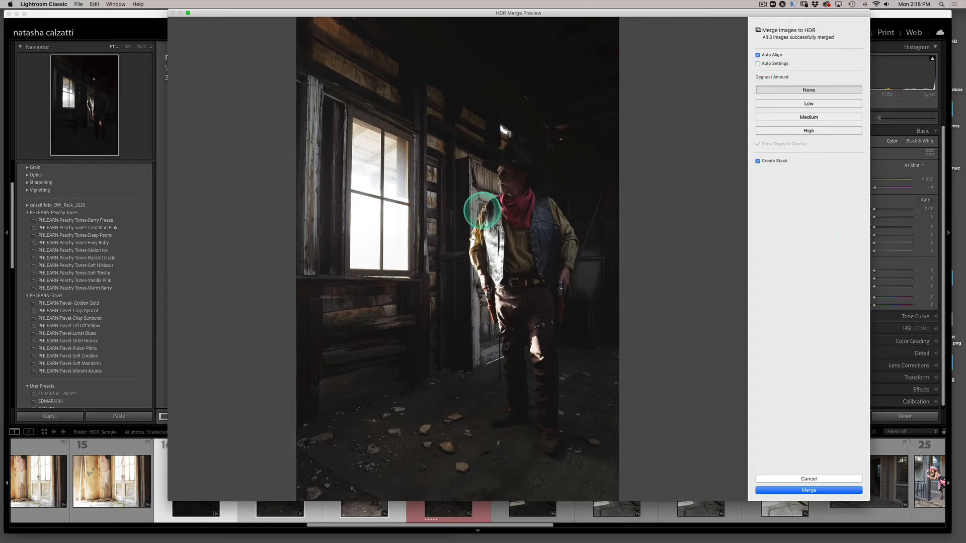
Try Low and Medium deghosting on the enlarged HDR preview, set Deghost Amount back to None, and merge the exposures.
{"action": "left_click", "coordinate": [482, 209]}
{"action": "left_click", "coordinate": [503, 256]}
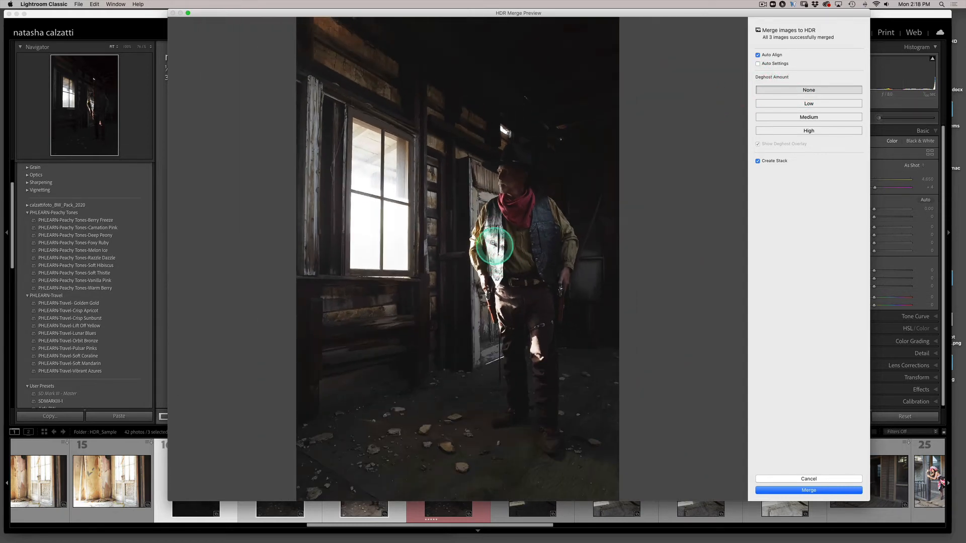
{"action": "left_click", "coordinate": [493, 245]}
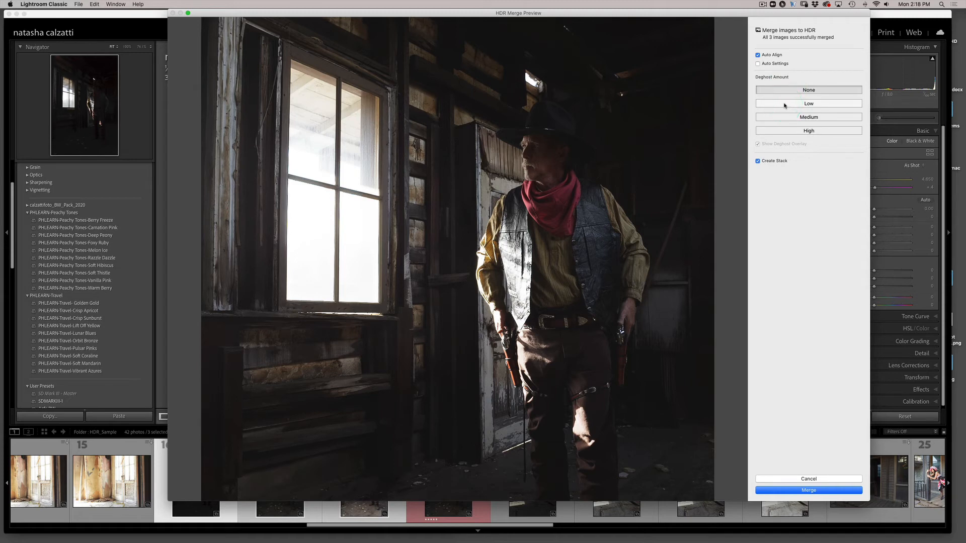
{"action": "left_click", "coordinate": [784, 104]}
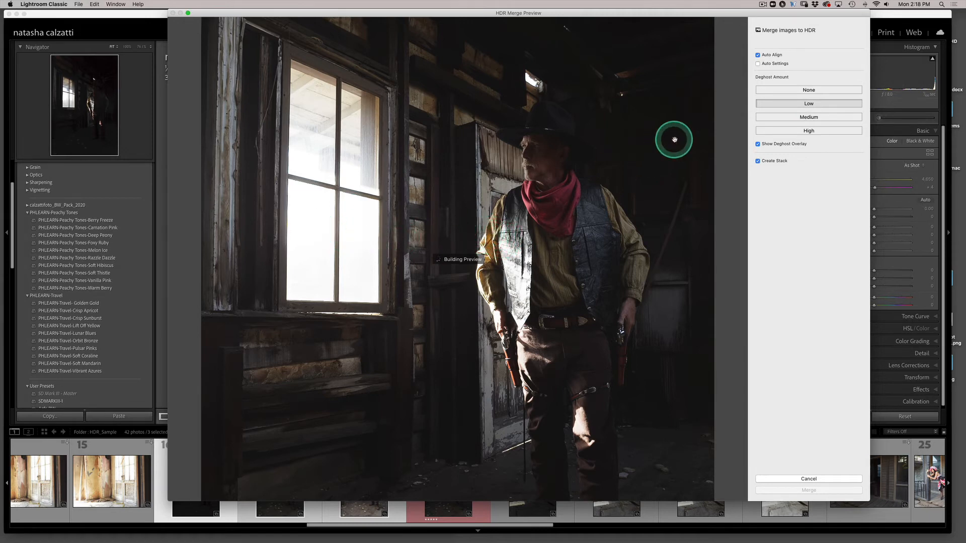
{"action": "left_click", "coordinate": [768, 118]}
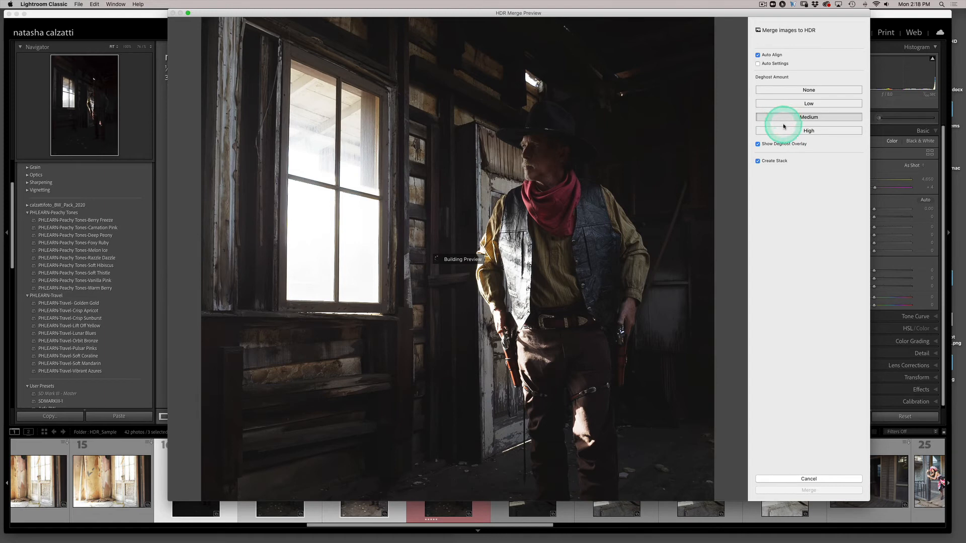
{"action": "left_click", "coordinate": [782, 91]}
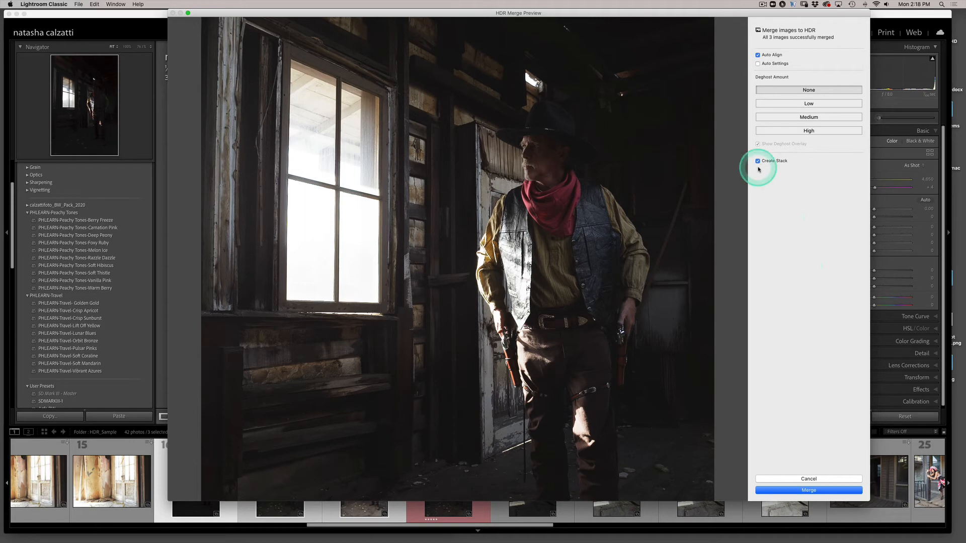
{"action": "left_click", "coordinate": [795, 492]}
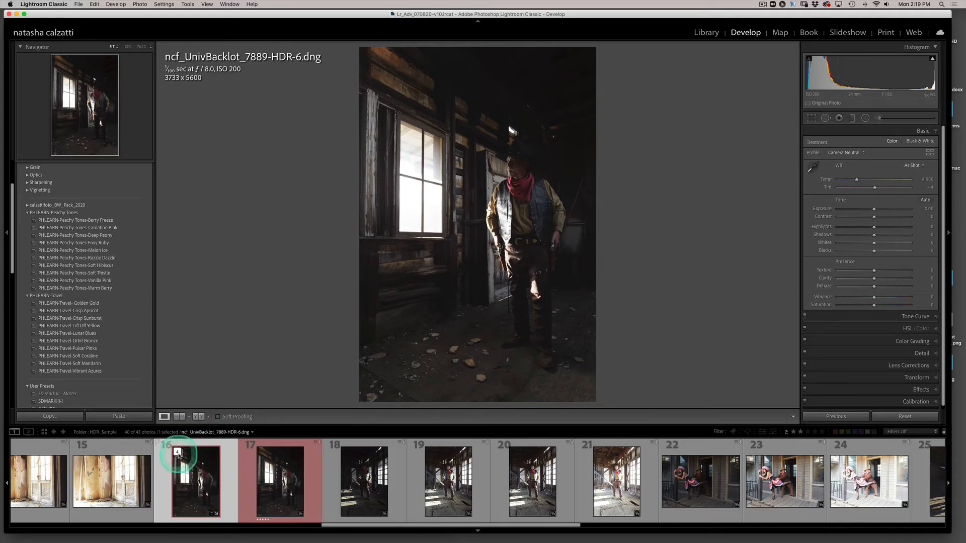
Expand the merged HDR photo's stack in the filmstrip to view its source exposures, and collapse it again.
{"action": "left_click", "coordinate": [178, 455]}
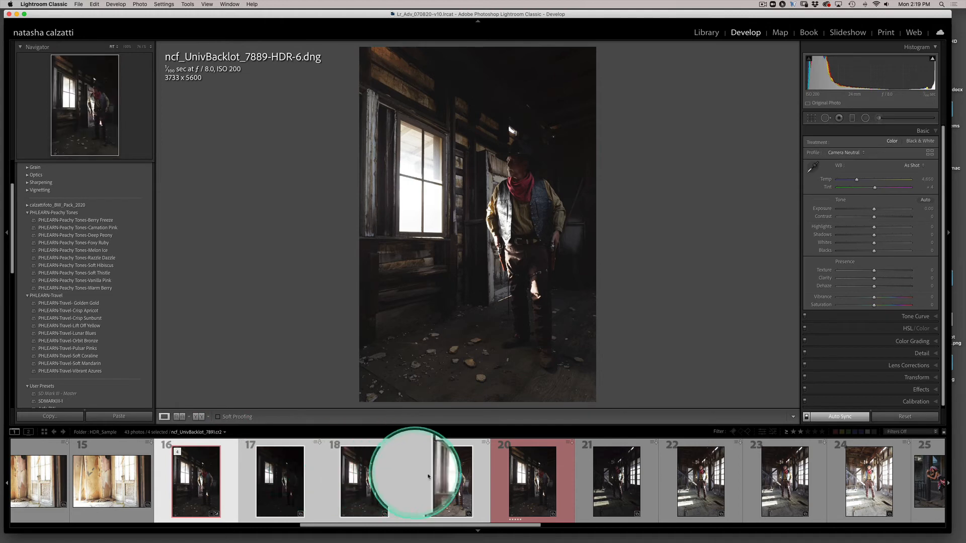
{"action": "left_click", "coordinate": [178, 451]}
{"action": "left_click", "coordinate": [179, 452]}
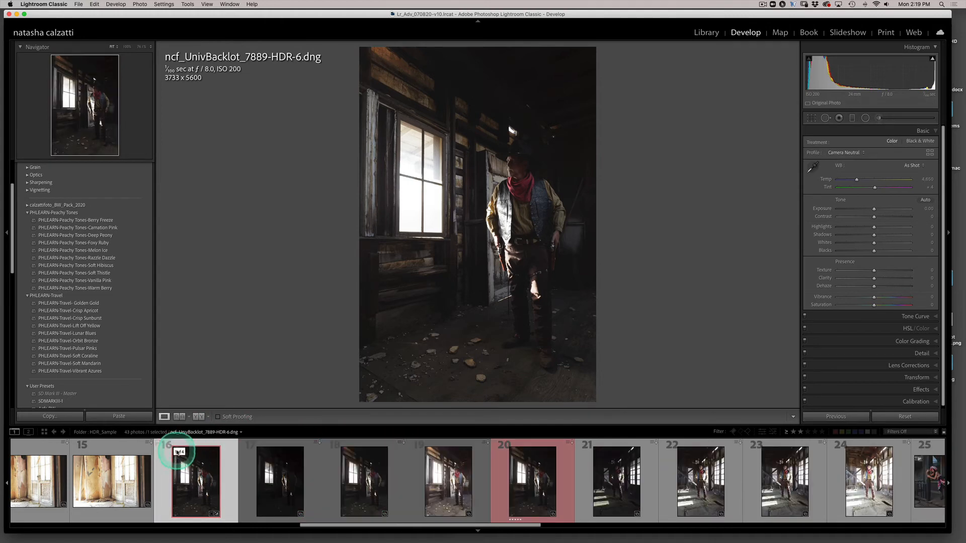
{"action": "left_click", "coordinate": [179, 452]}
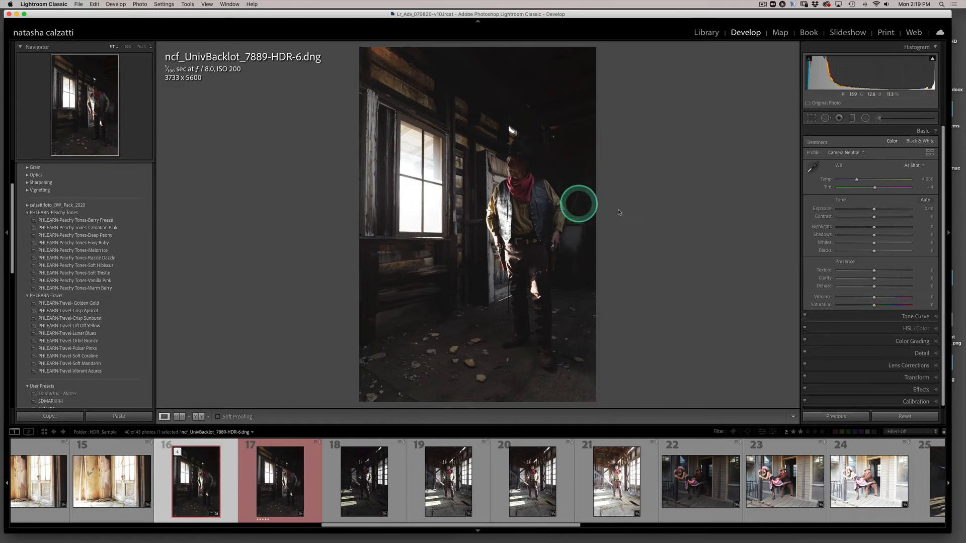
Test the merged HDR photo's exposure at +10.00 and -10.00, and set Exposure to -0.10.
{"action": "left_click", "coordinate": [874, 211]}
{"action": "left_click_drag", "start_coordinate": [887, 212], "coordinate": [925, 216]}
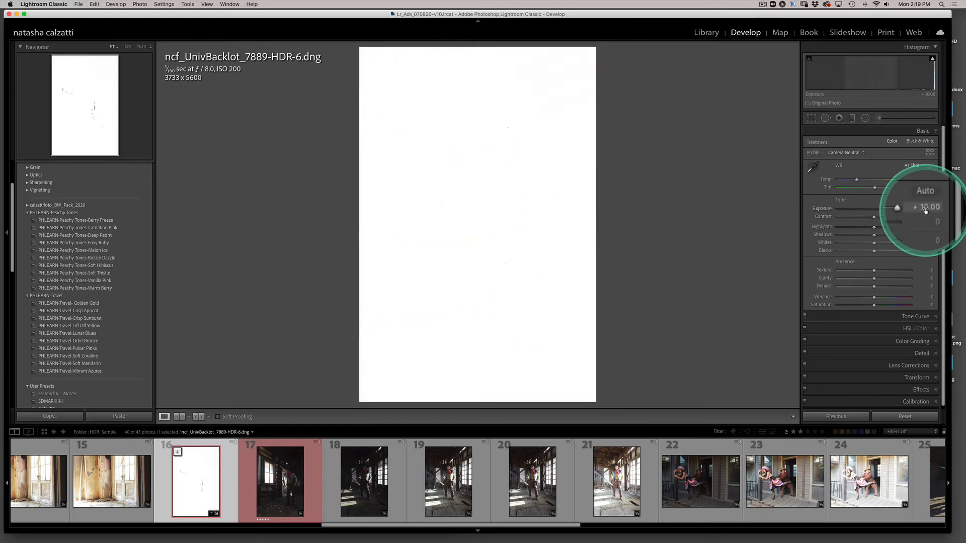
{"action": "left_click_drag", "start_coordinate": [858, 210], "coordinate": [837, 210]}
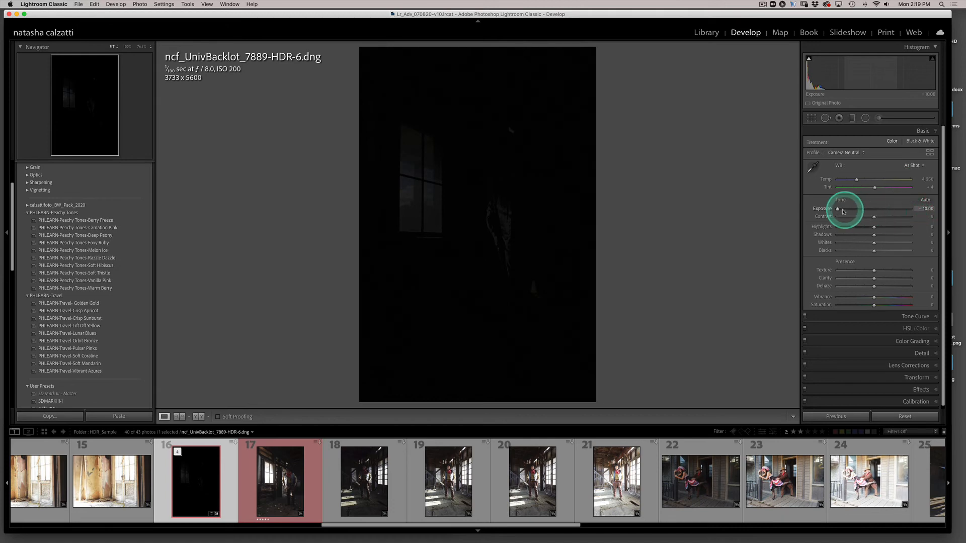
{"action": "left_click_drag", "start_coordinate": [839, 209], "coordinate": [874, 213]}
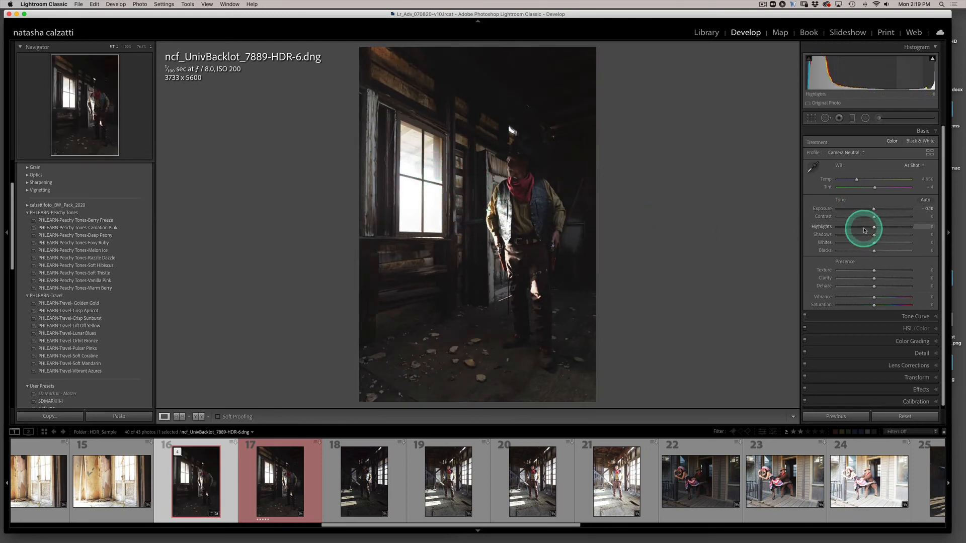
Set the merged photo's Highlights to -44, Shadows to +57, Whites to -26 and Blacks to -12.
{"action": "left_click_drag", "start_coordinate": [873, 228], "coordinate": [856, 229]}
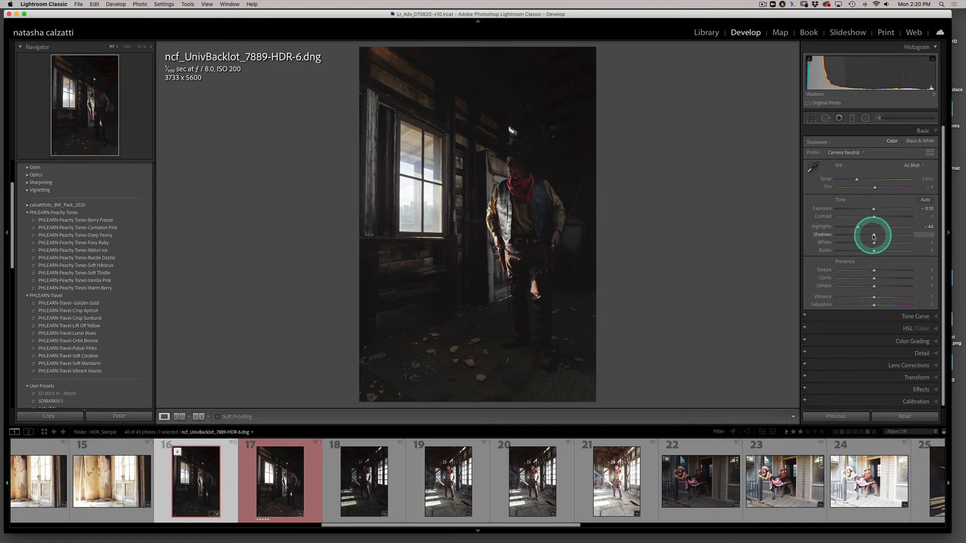
{"action": "left_click_drag", "start_coordinate": [876, 236], "coordinate": [889, 237]}
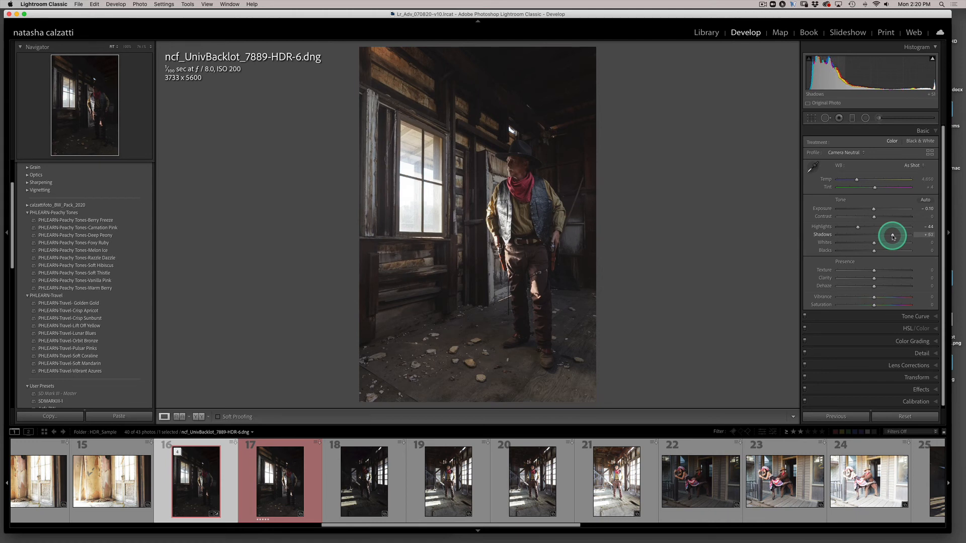
{"action": "left_click_drag", "start_coordinate": [893, 237], "coordinate": [894, 236]}
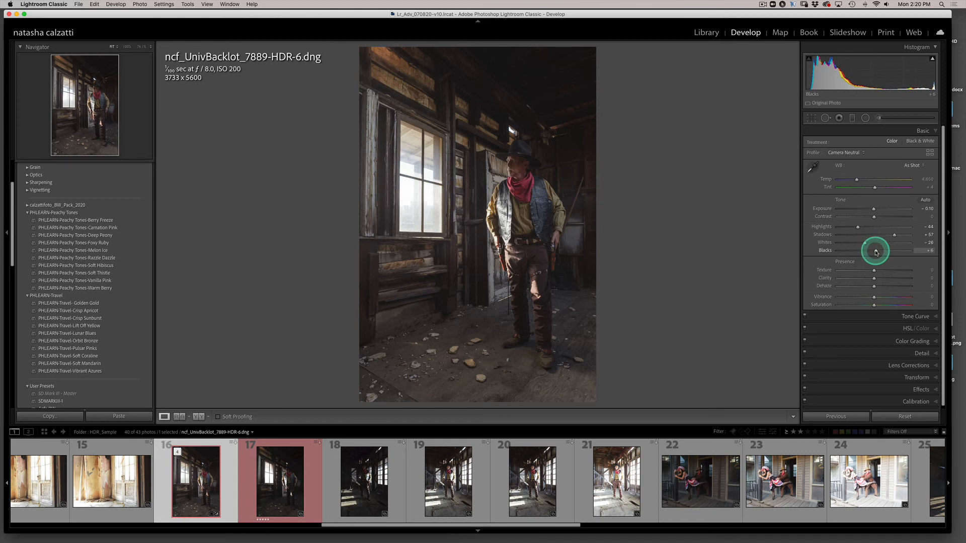
{"action": "left_click_drag", "start_coordinate": [876, 251], "coordinate": [868, 252]}
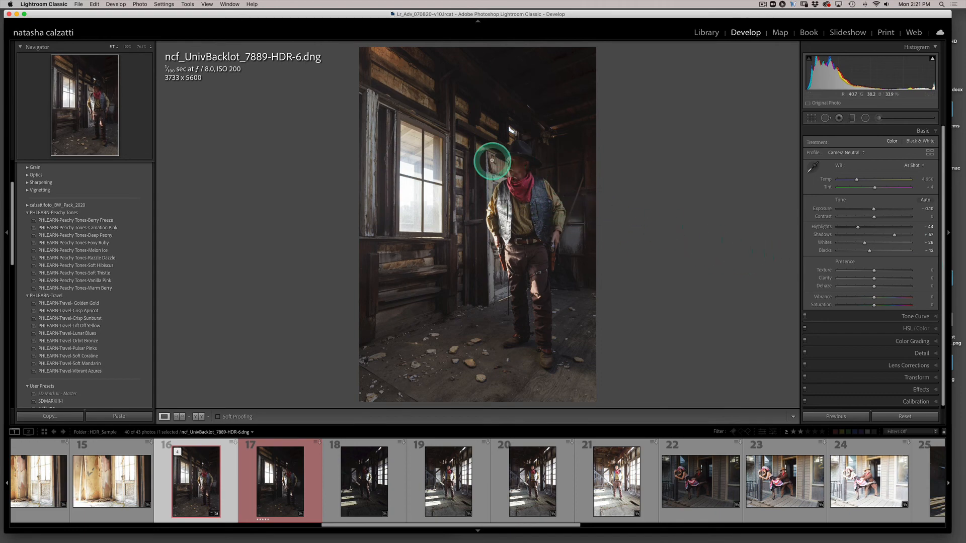
Inspect the cowboy's face at 100% and set the merged photo's Texture to +33 and Clarity to +25.
{"action": "left_click", "coordinate": [514, 168]}
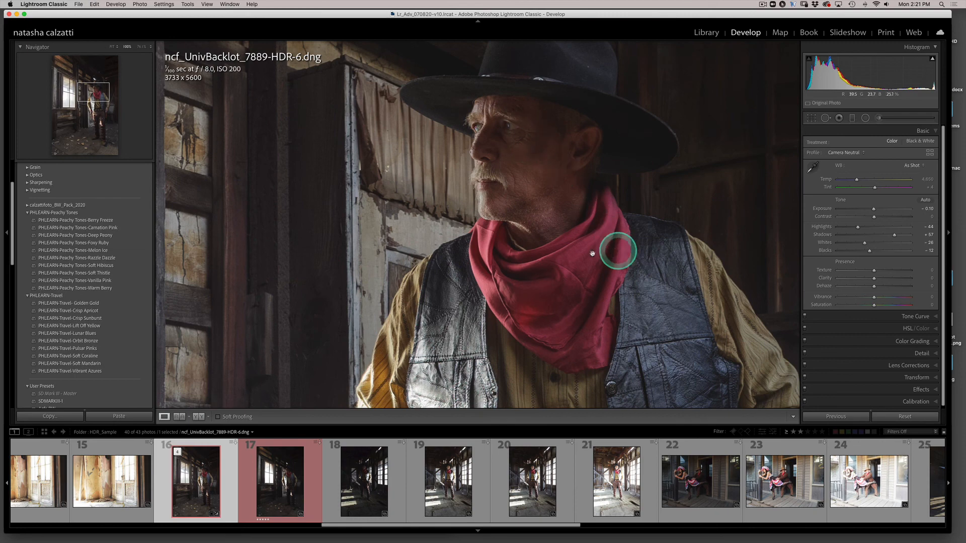
{"action": "left_click_drag", "start_coordinate": [594, 308], "coordinate": [713, 450]}
{"action": "left_click", "coordinate": [645, 332]}
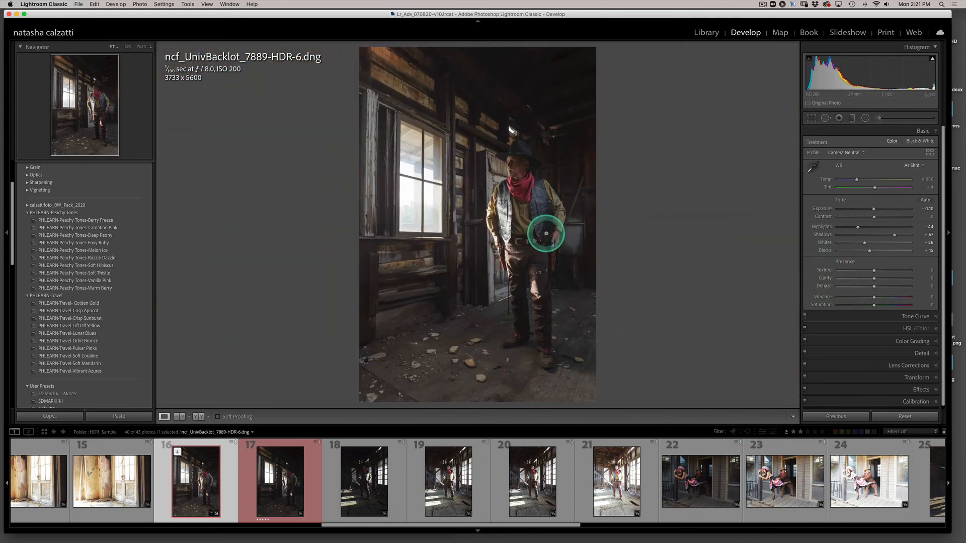
{"action": "left_click", "coordinate": [528, 207]}
{"action": "left_click_drag", "start_coordinate": [535, 201], "coordinate": [520, 403]}
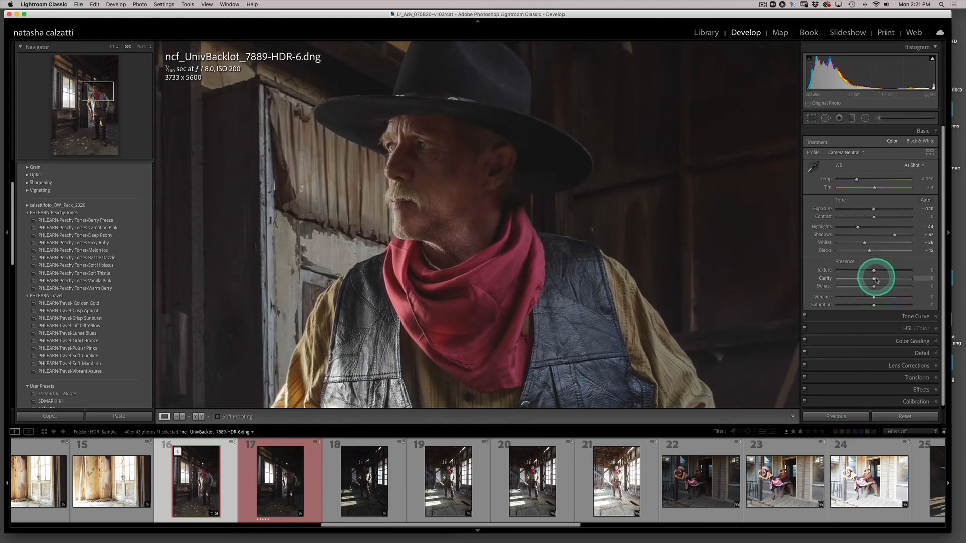
{"action": "left_click_drag", "start_coordinate": [875, 272], "coordinate": [889, 273]}
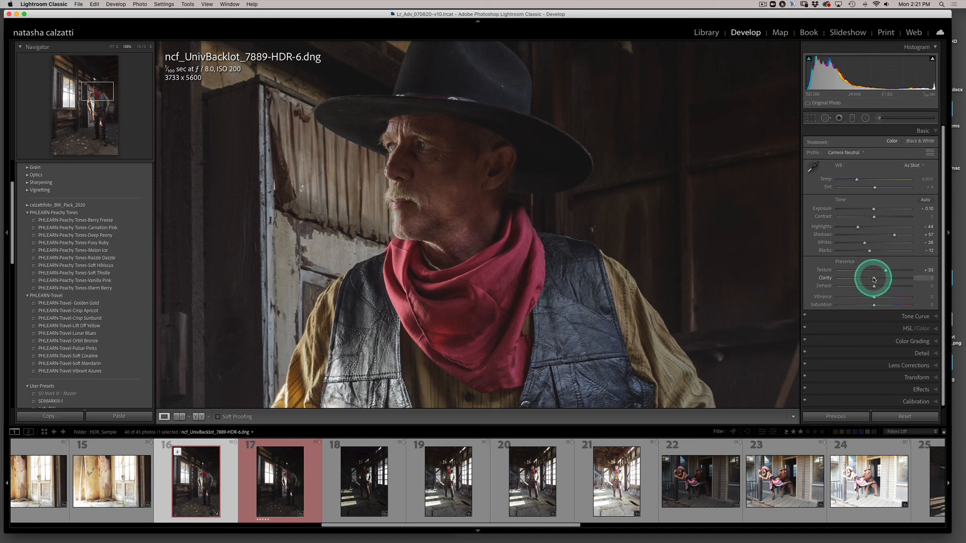
{"action": "left_click_drag", "start_coordinate": [874, 279], "coordinate": [886, 280]}
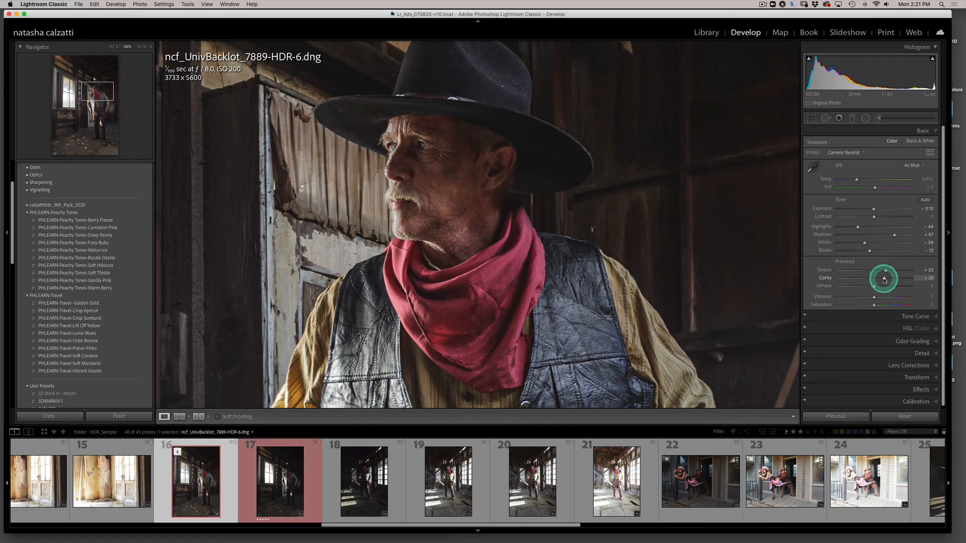
{"action": "left_click", "coordinate": [598, 277]}
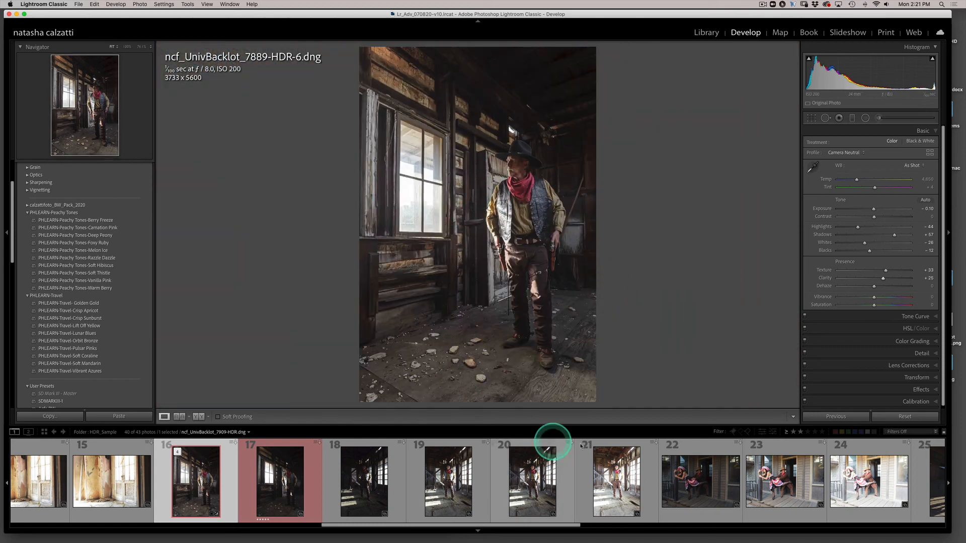